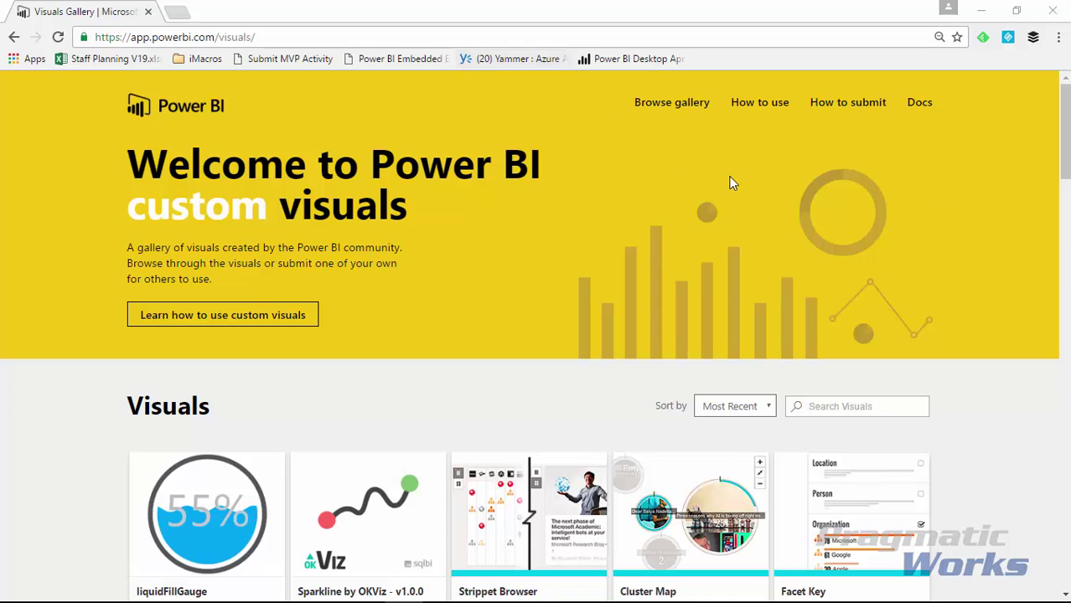
Find the DialGauge visual in the custom visuals gallery, review its details and close them
scroll(731, 182, "down", 10)
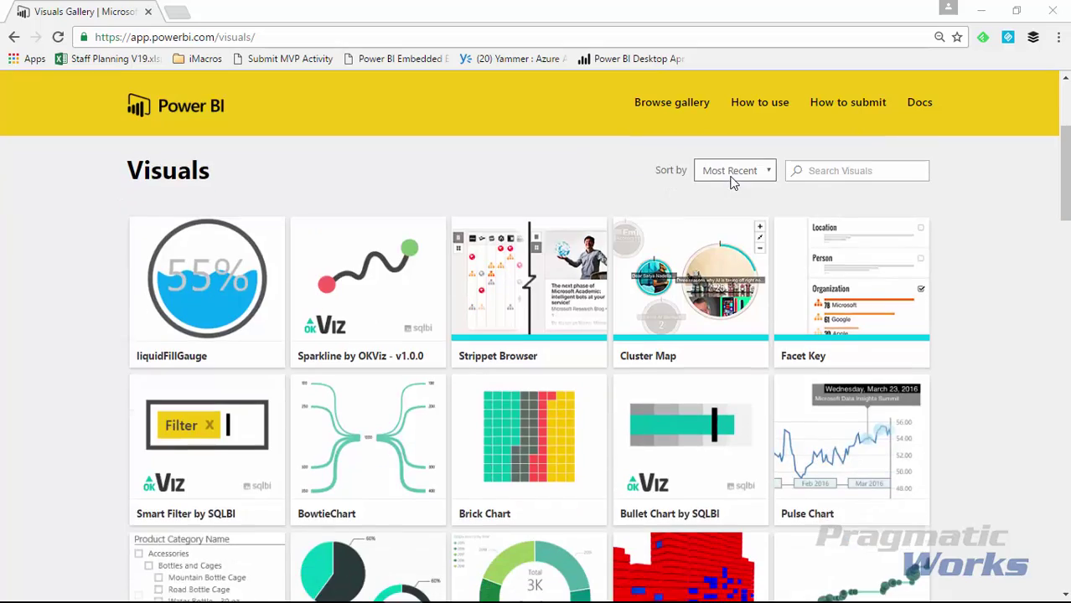
scroll(731, 183, "down", 7)
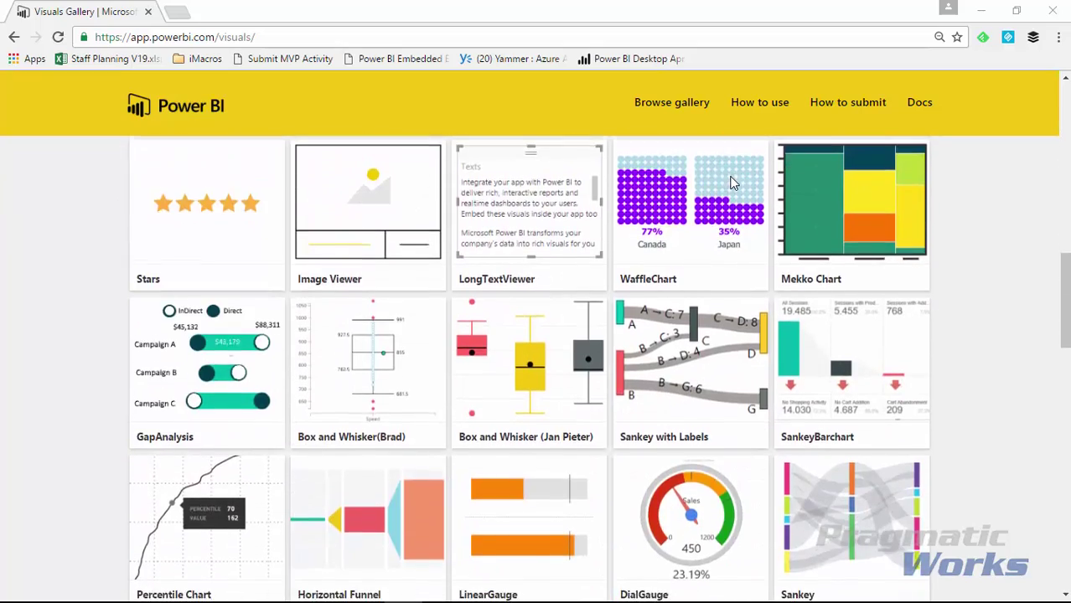
scroll(721, 249, "up", 1)
scroll(720, 249, "up", 2)
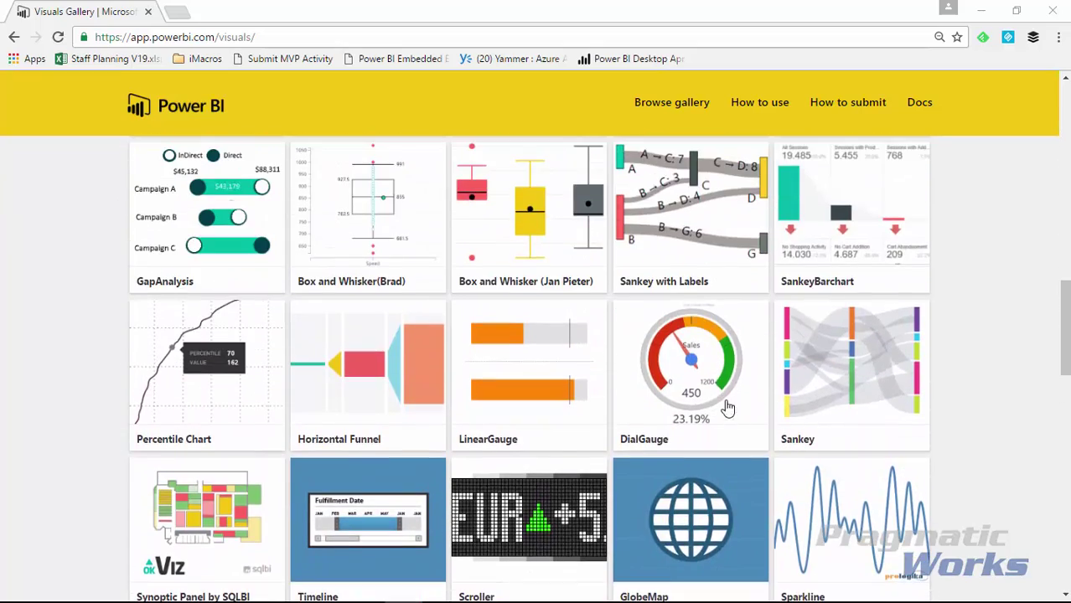
left_click(707, 374)
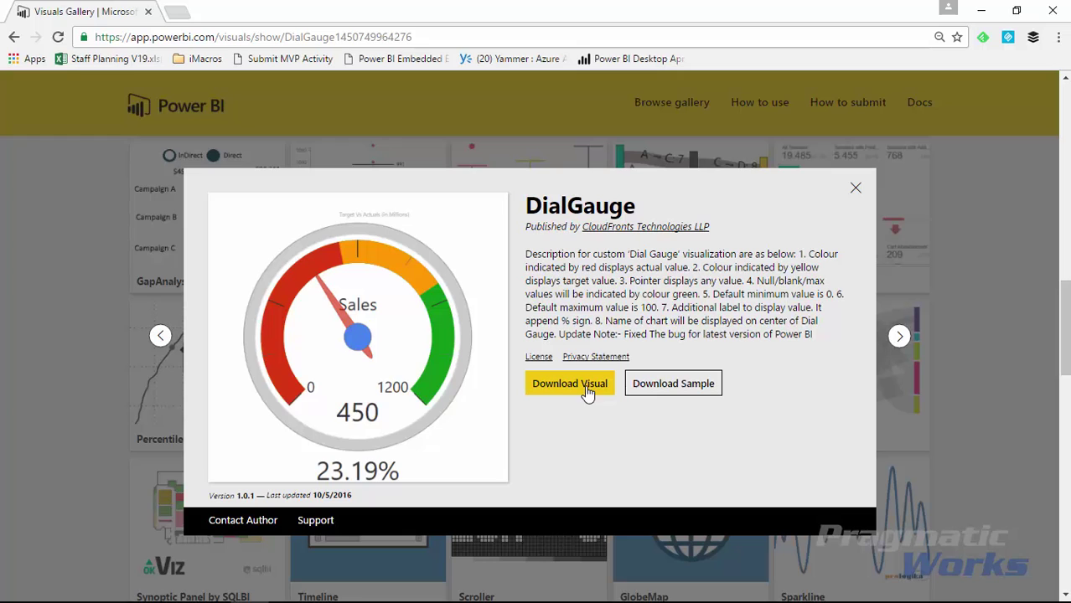
left_click(856, 189)
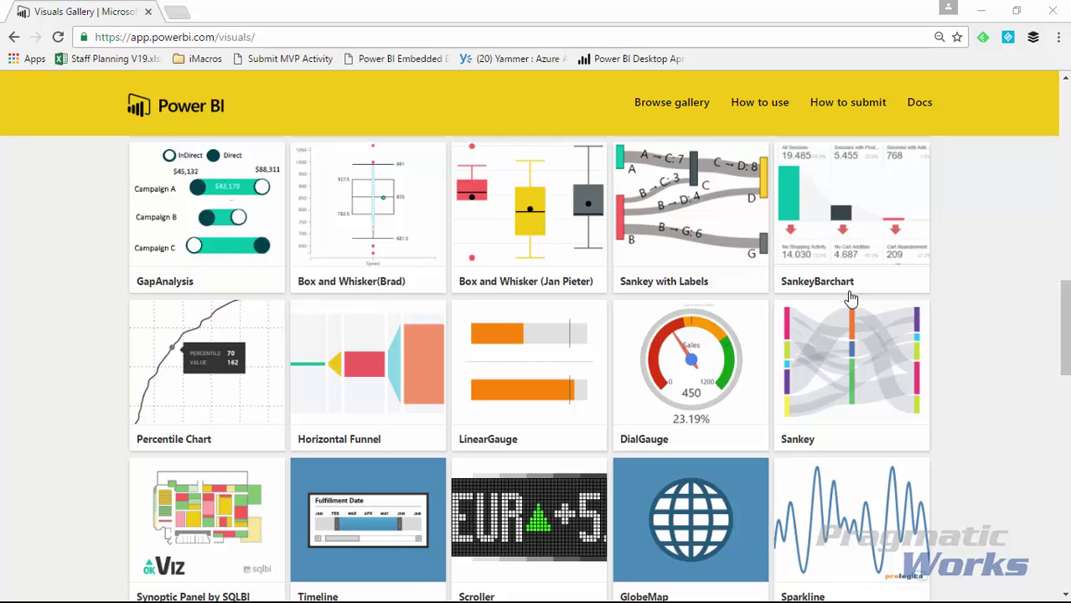
Switch to Power BI Desktop and load the KPI table from the Excel workbook Sales Goals.xlsx
key("alt+Tab")
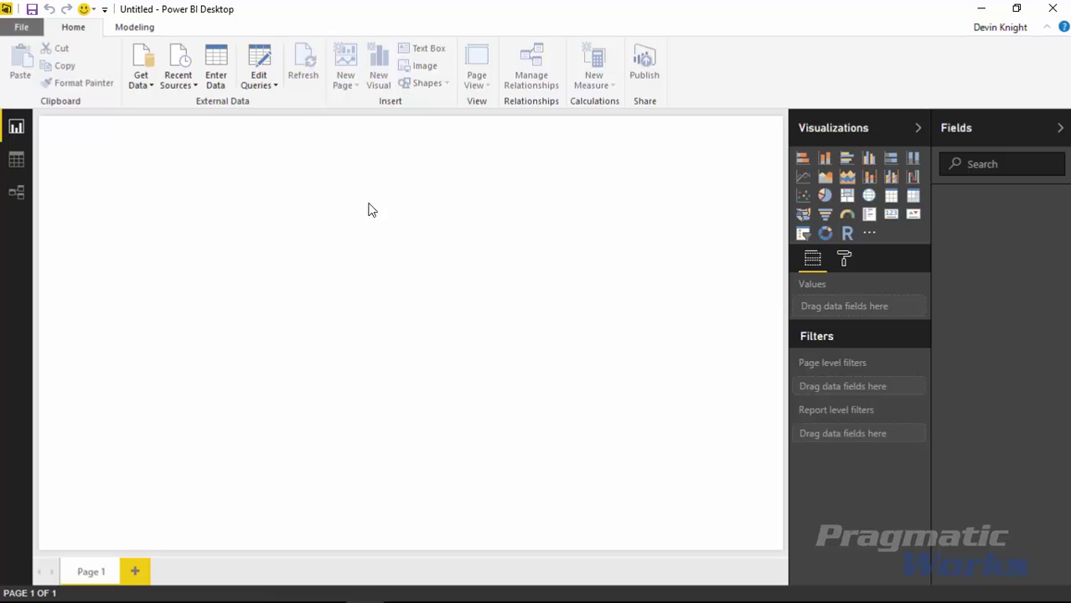
left_click(142, 87)
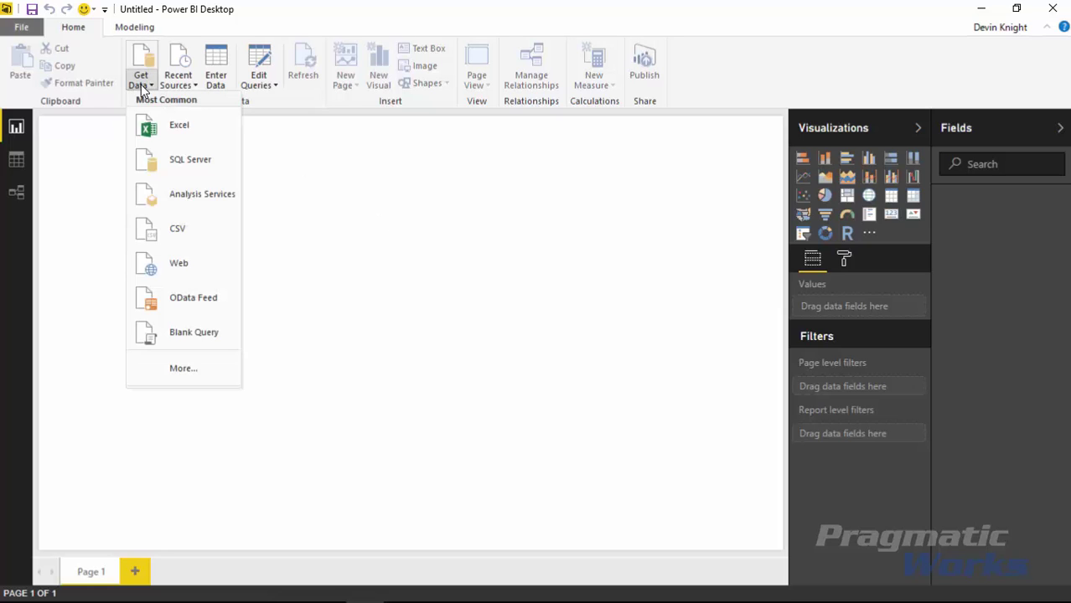
left_click(198, 129)
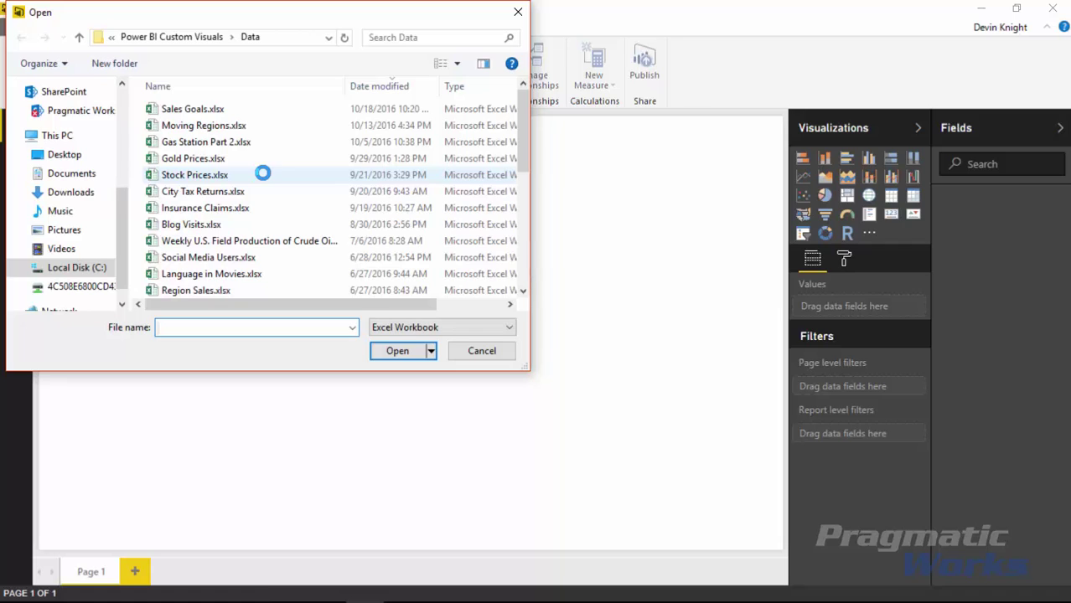
left_click(237, 110)
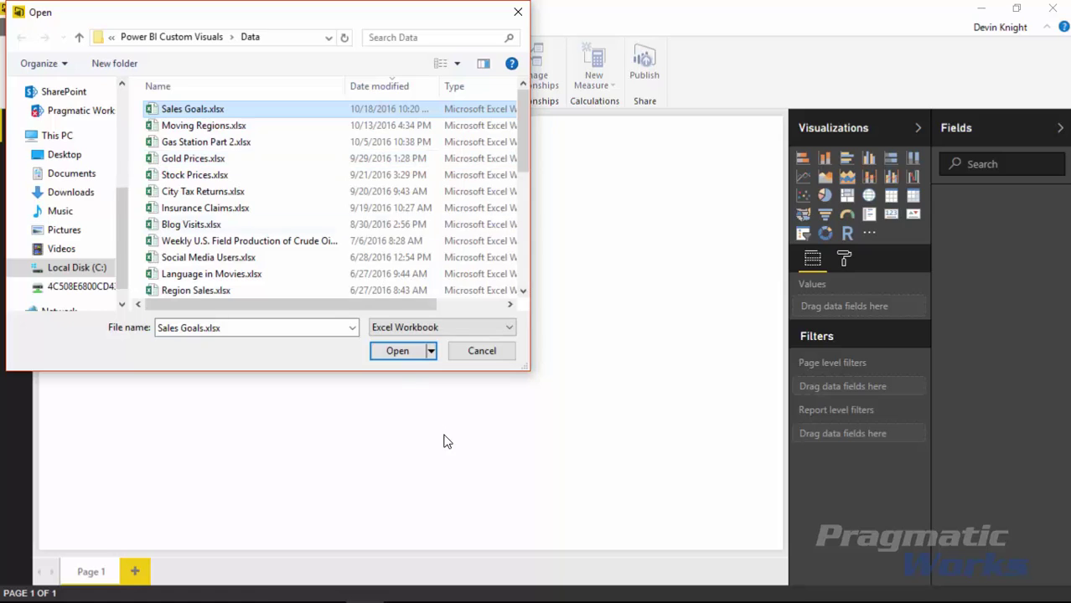
left_click(399, 352)
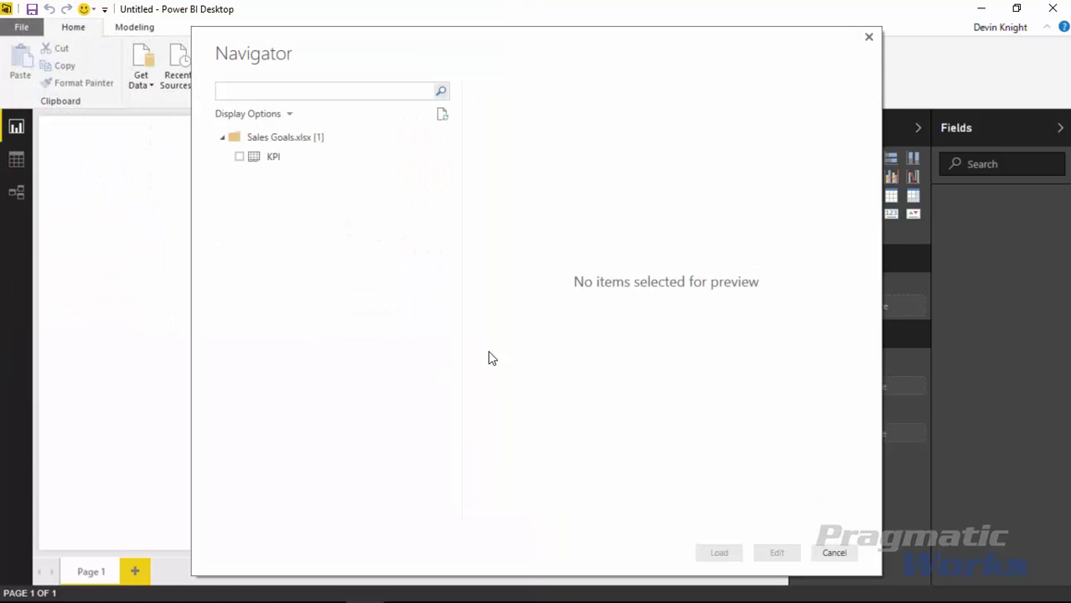
left_click(238, 161)
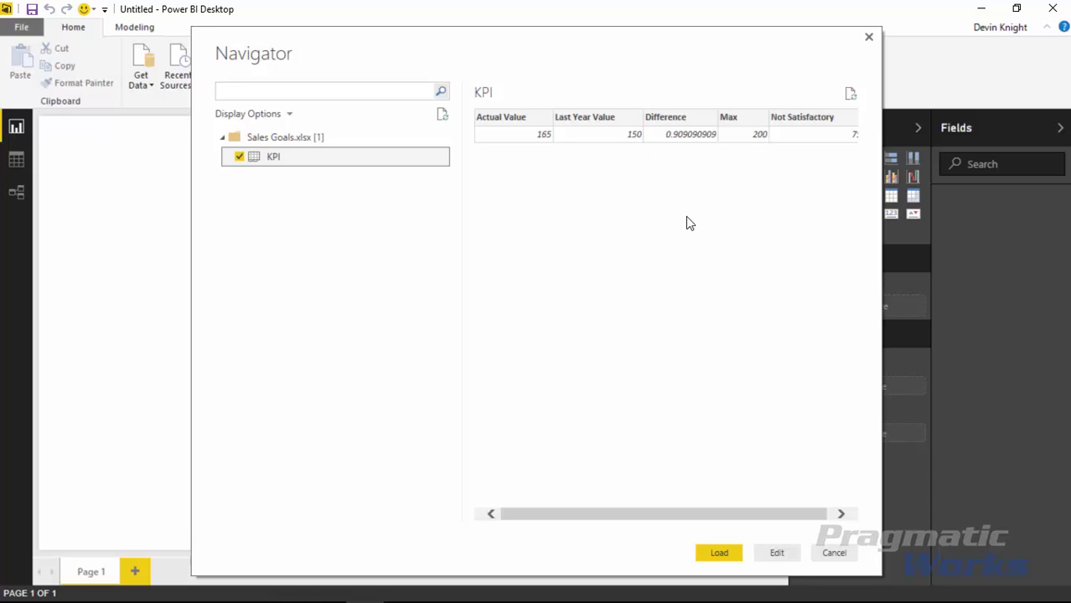
left_click(709, 557)
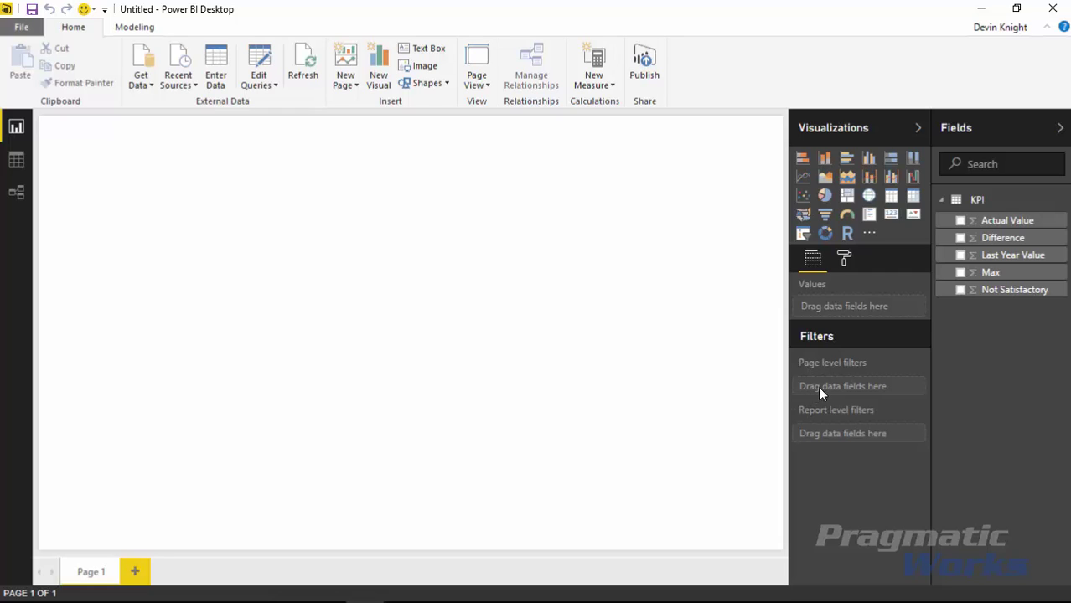
Create a table visual with the Actual Value, Difference, Last Year Value, Max and Not Satisfactory fields
left_click(960, 221)
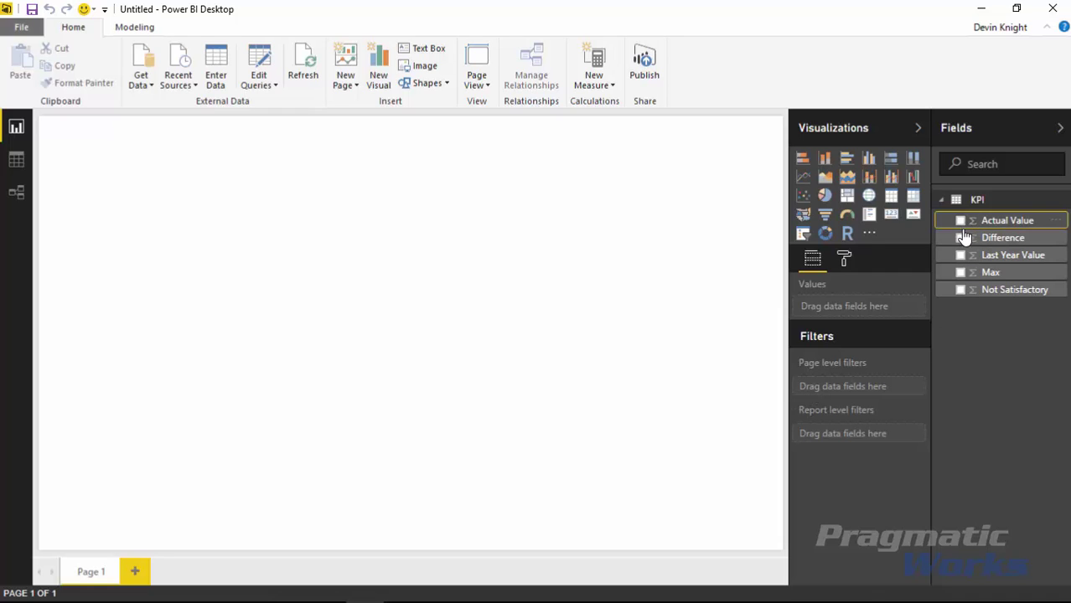
left_click(960, 238)
left_click(960, 255)
left_click(960, 273)
left_click(961, 290)
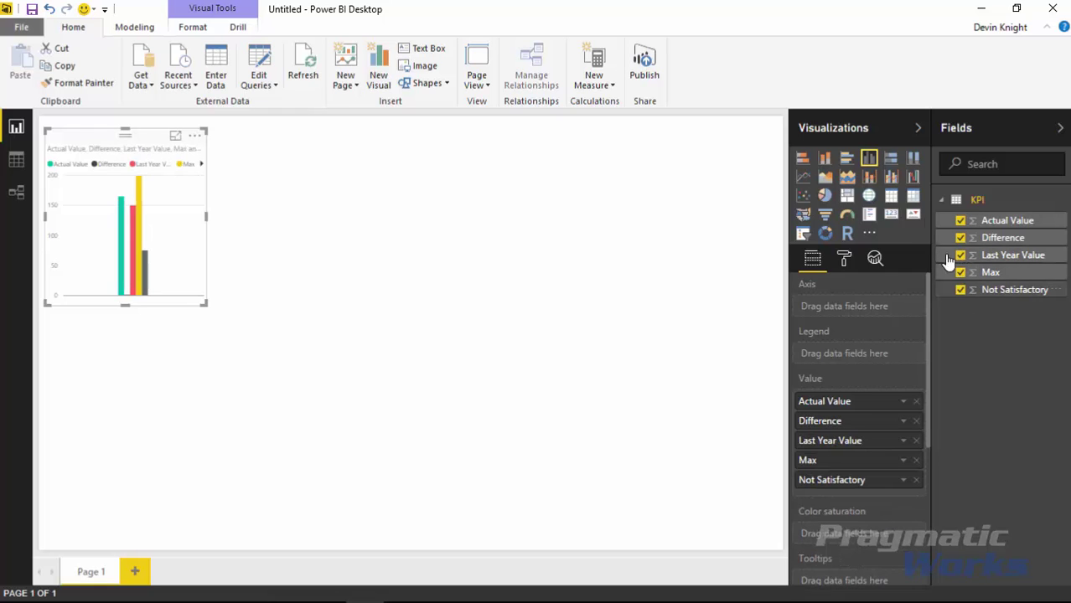
left_click(891, 196)
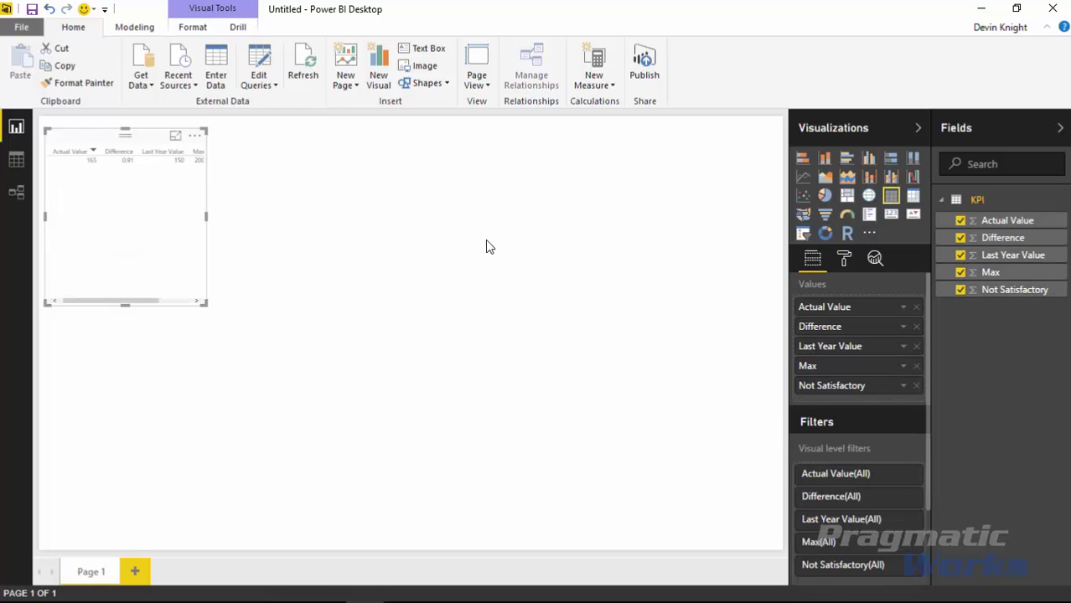
Set the table's text size to 15 and fit it, about 646 by 118, into the page's upper-right corner
left_click(844, 258)
left_click(830, 293)
left_click_drag(872, 344, 883, 343)
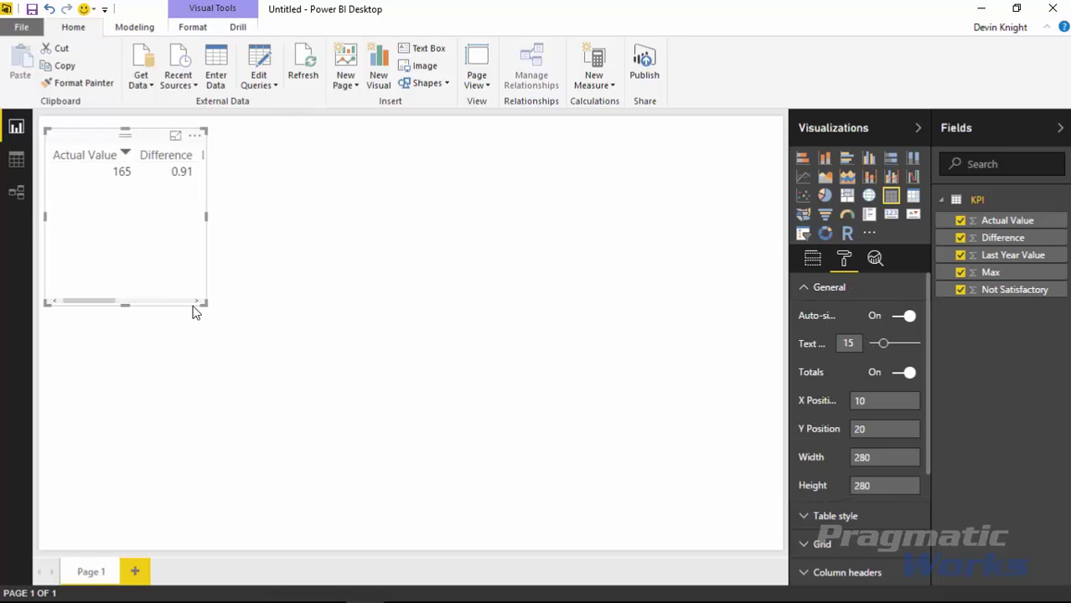
left_click_drag(206, 303, 497, 288)
left_click_drag(343, 147, 626, 135)
left_click_drag(330, 275, 409, 199)
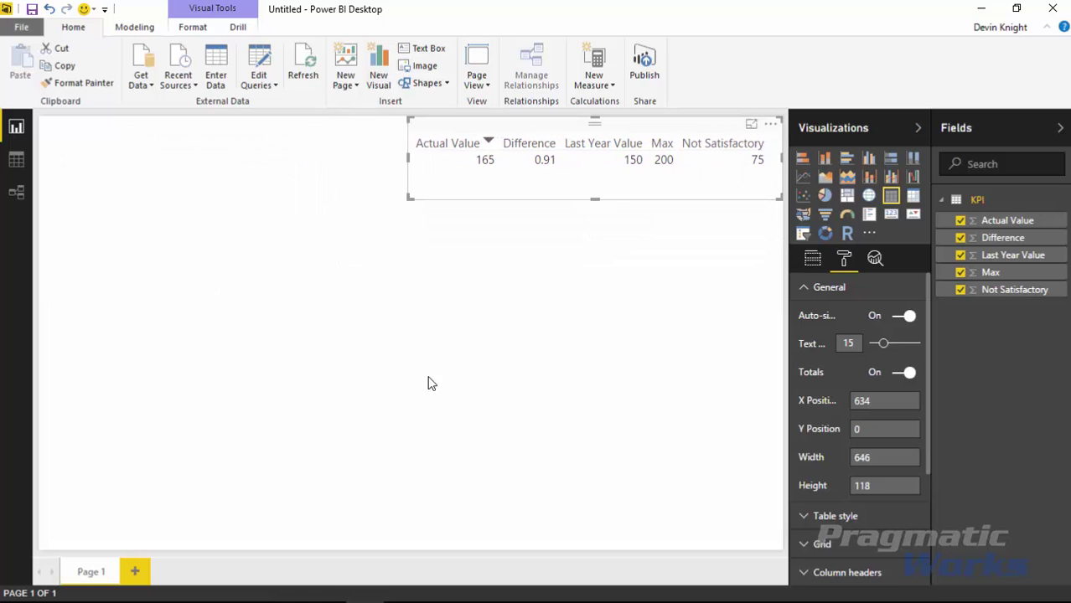
left_click(354, 266)
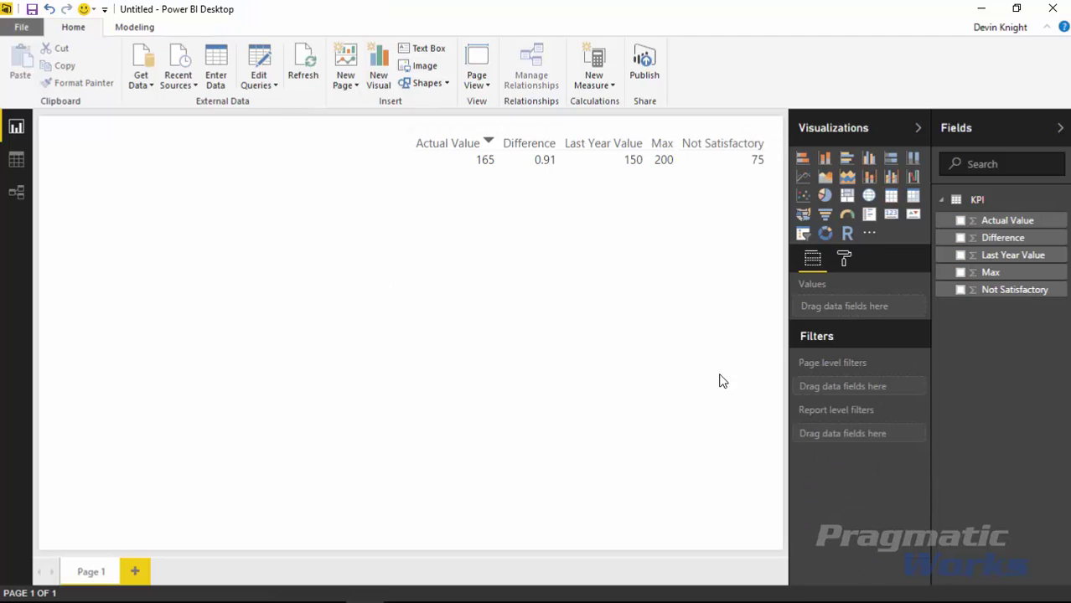
Import the custom visual DialGauge.1.0.1.pbiviz from the Custom Visuals folder into the report
left_click(871, 237)
left_click(912, 253)
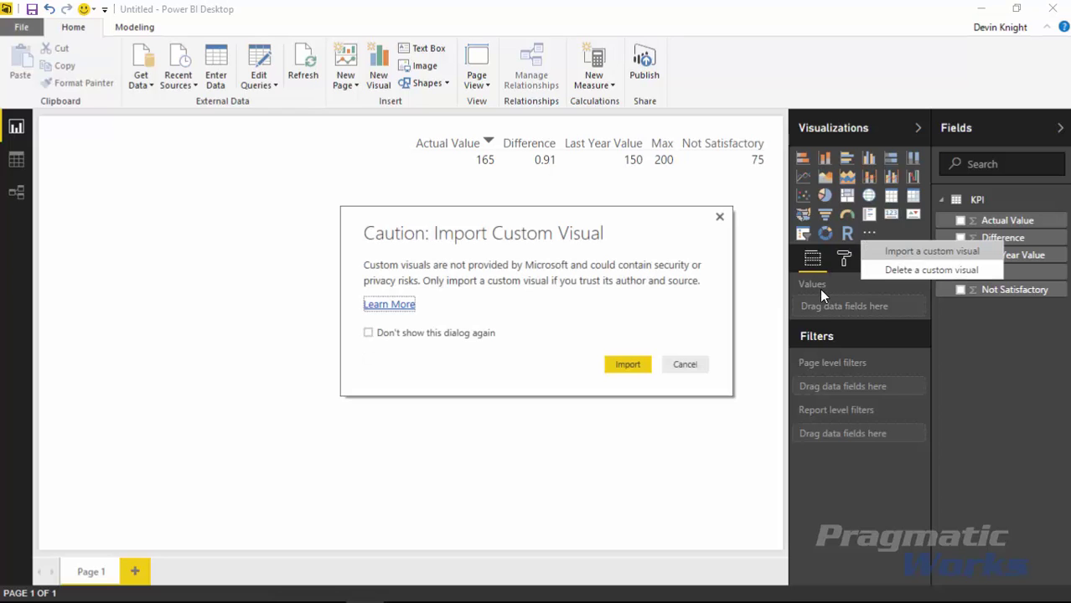
left_click(615, 366)
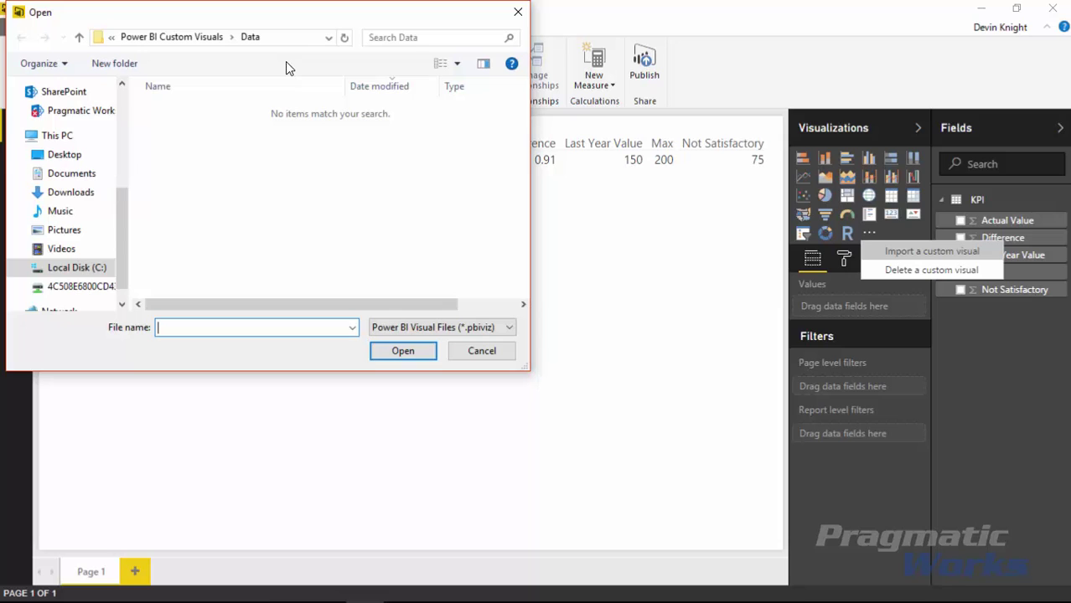
left_click(210, 36)
double_click(259, 108)
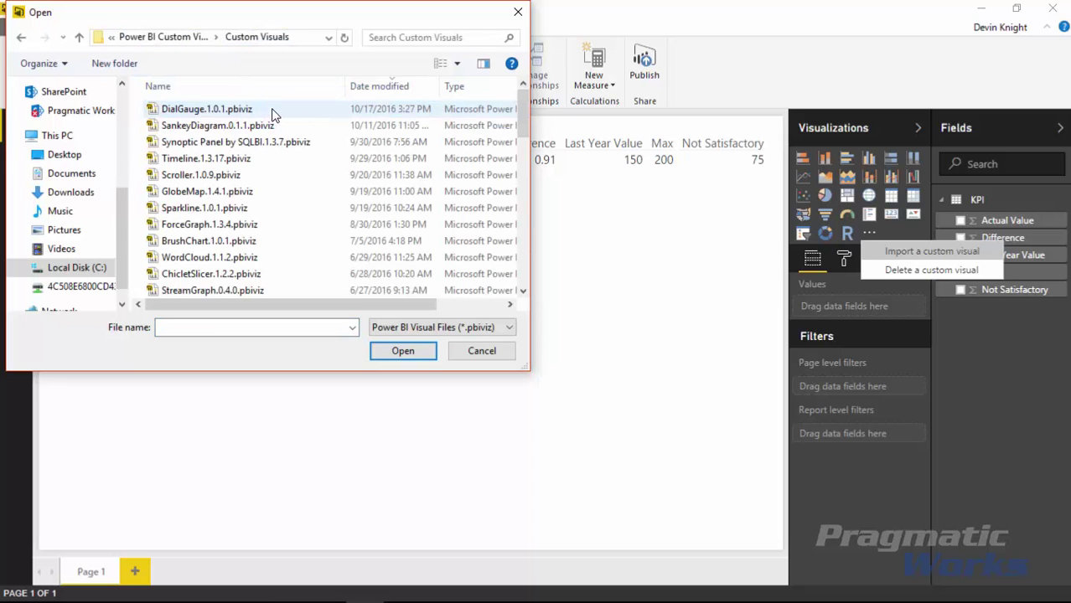
left_click(250, 110)
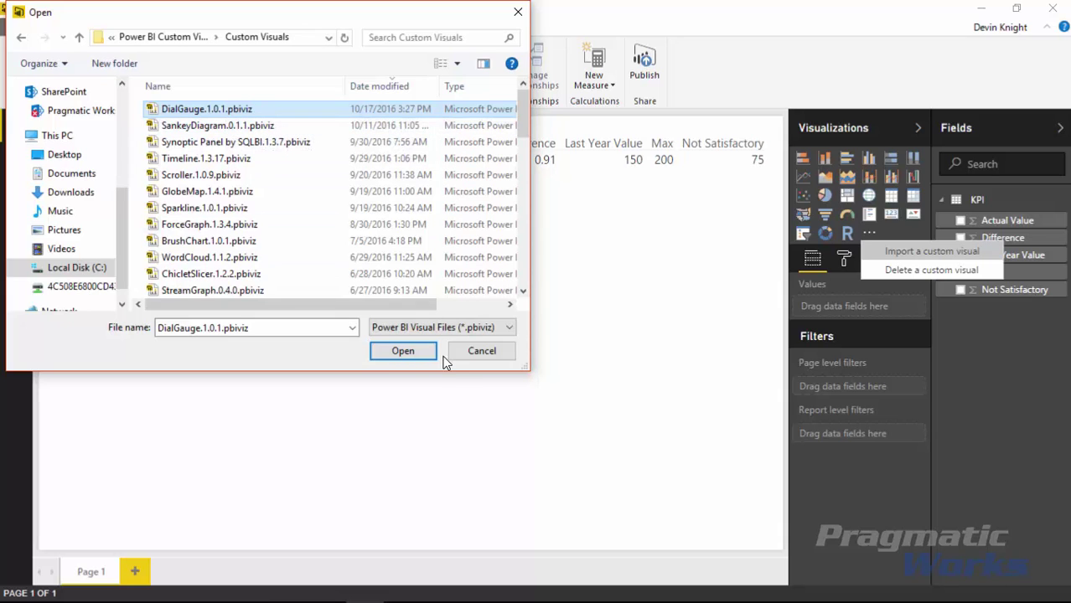
left_click(405, 355)
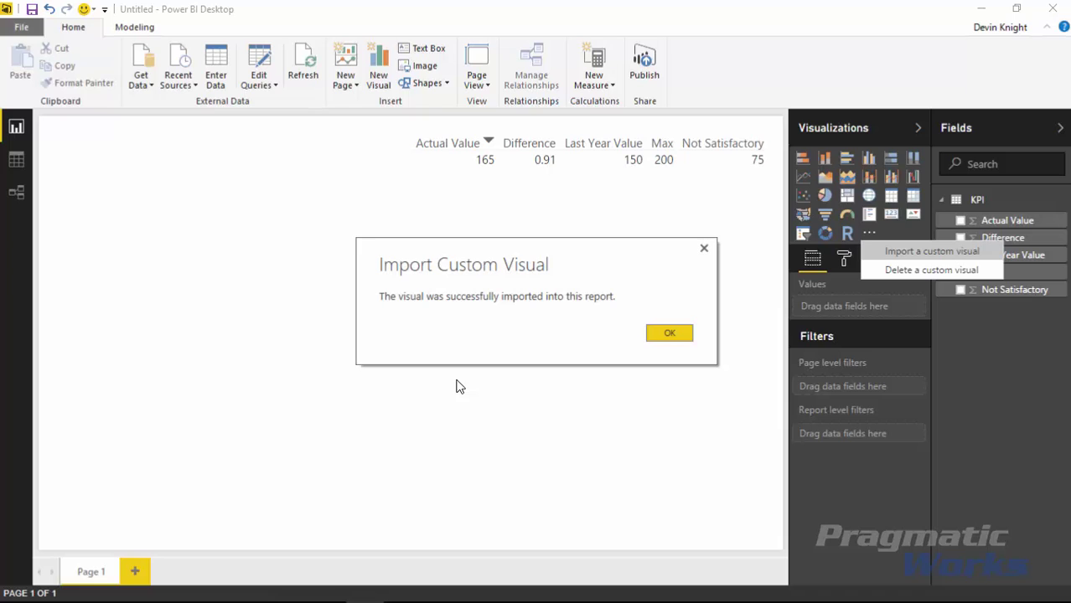
left_click(666, 337)
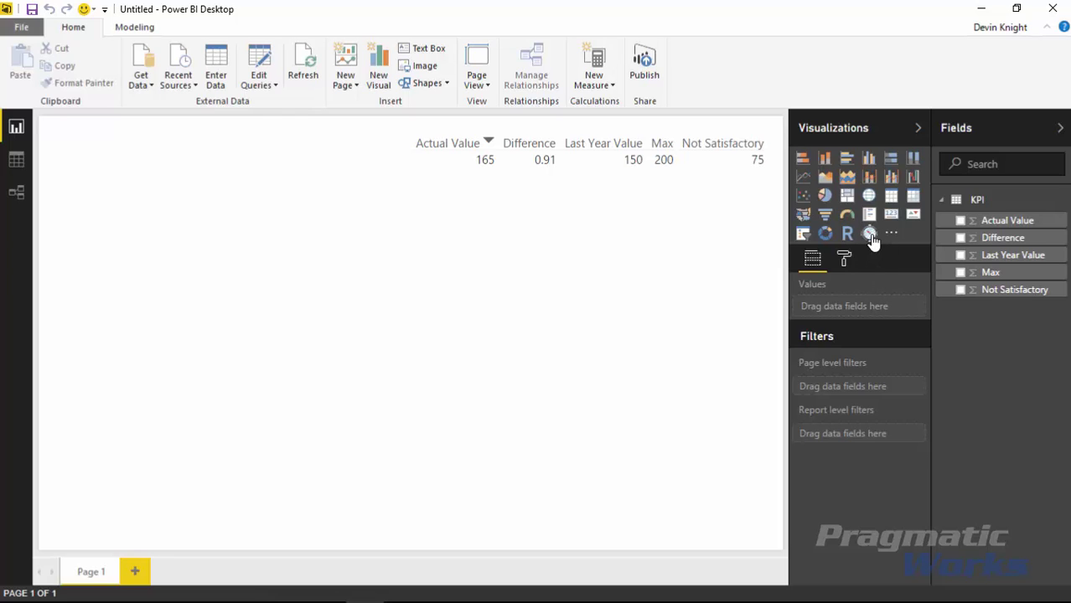
Add a DialGauge visual enlarged across the page's left half and assign the Max field as its Max
left_click(870, 234)
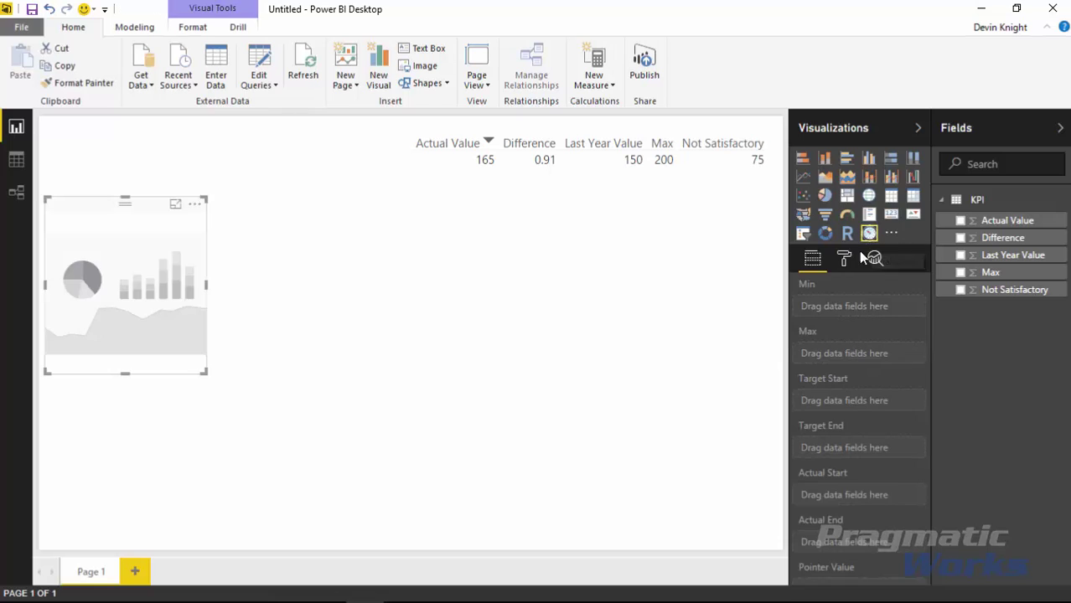
left_click_drag(203, 371, 400, 518)
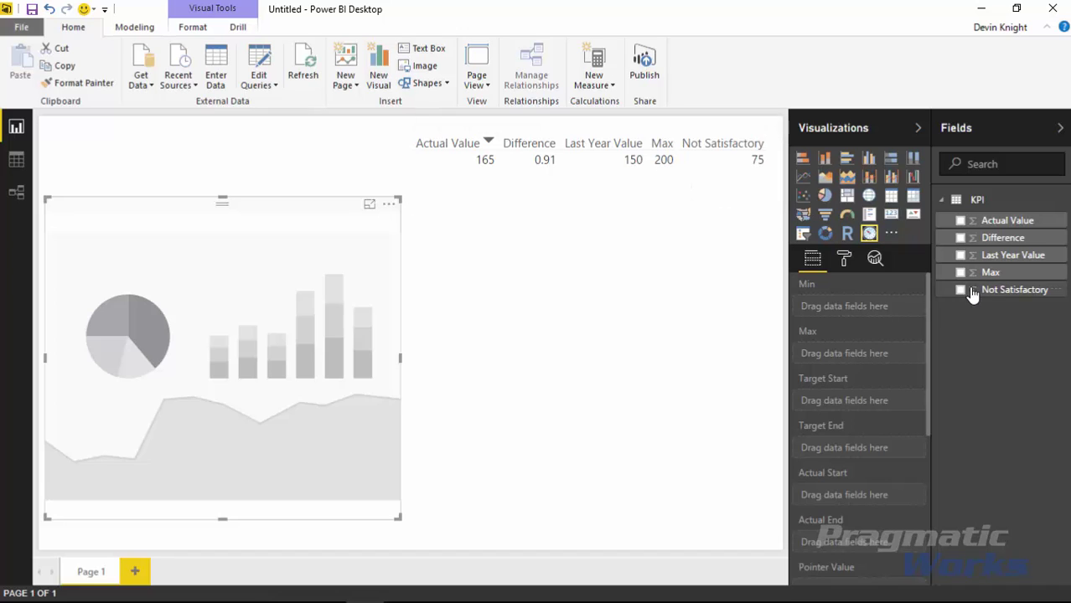
left_click_drag(964, 275, 871, 355)
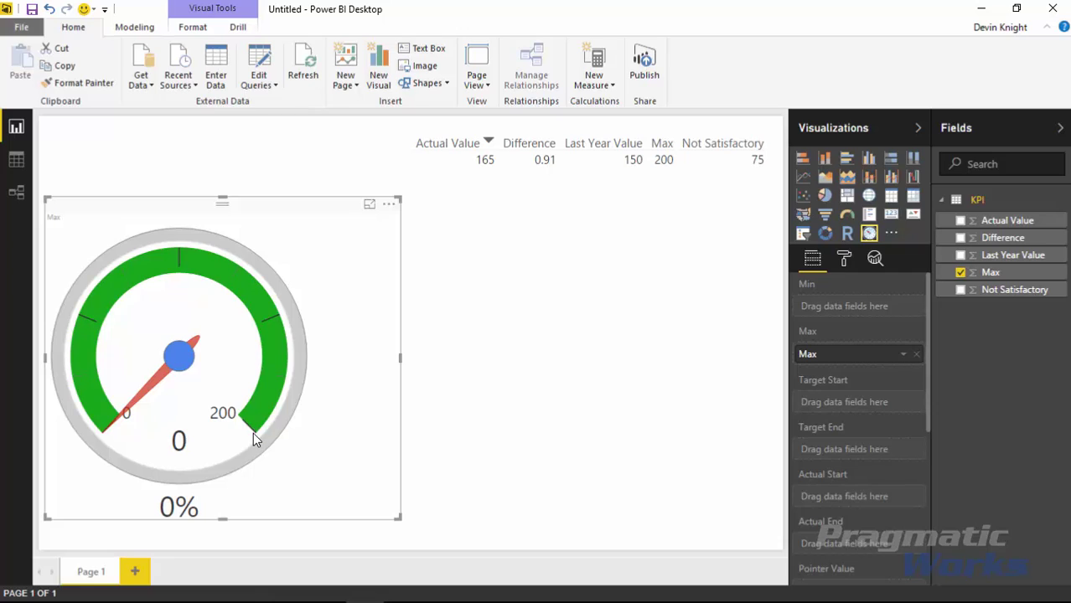
Assign Actual Value as the gauge's Pointer Value and Not Satisfactory as its Actual End
mouse_move(247, 425)
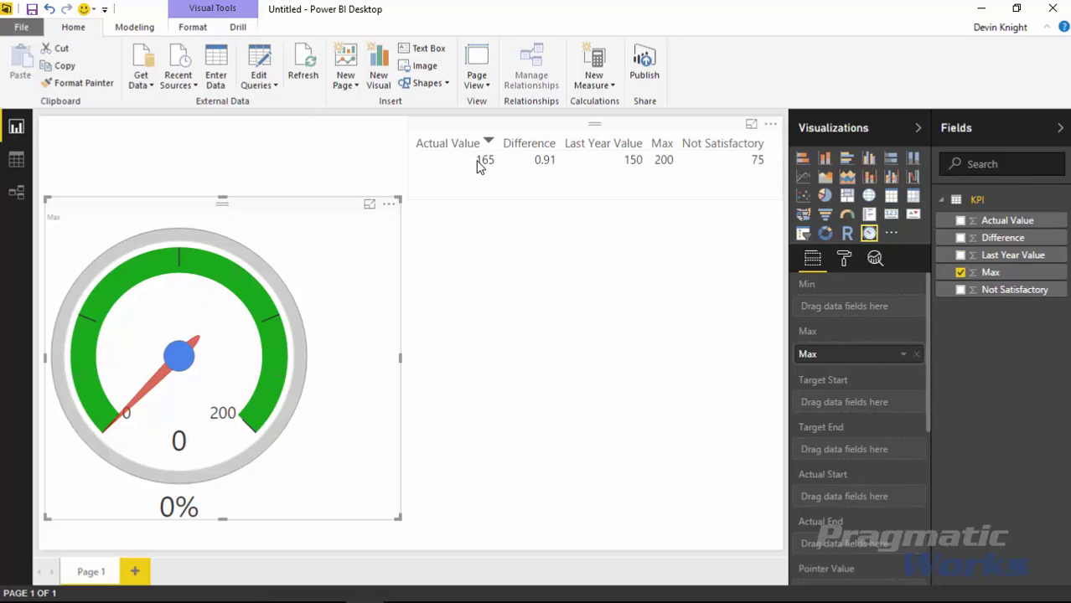
left_click_drag(927, 317, 931, 395)
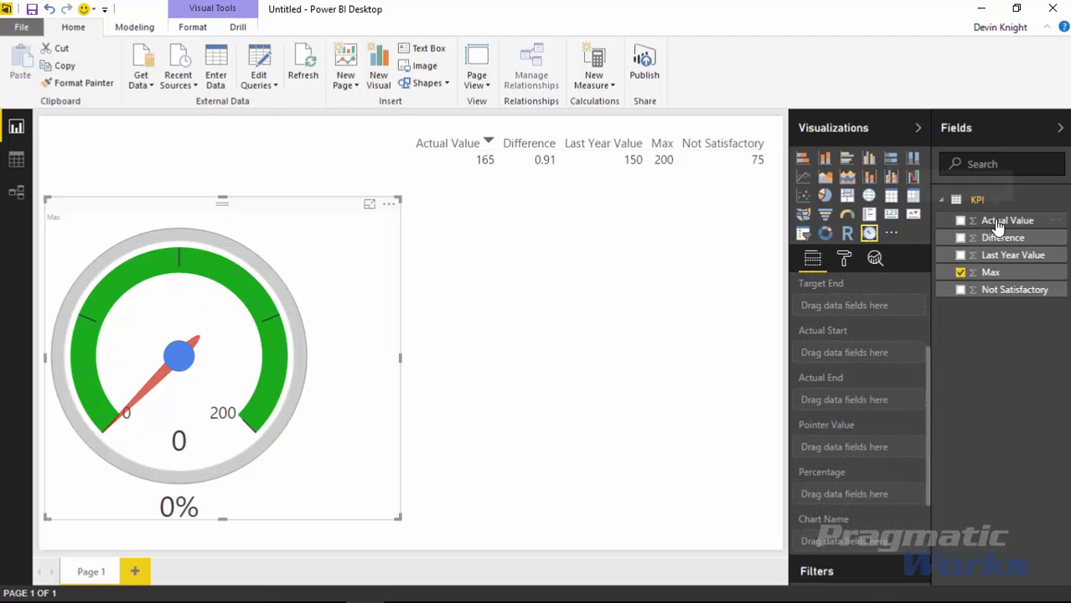
left_click_drag(999, 223, 874, 451)
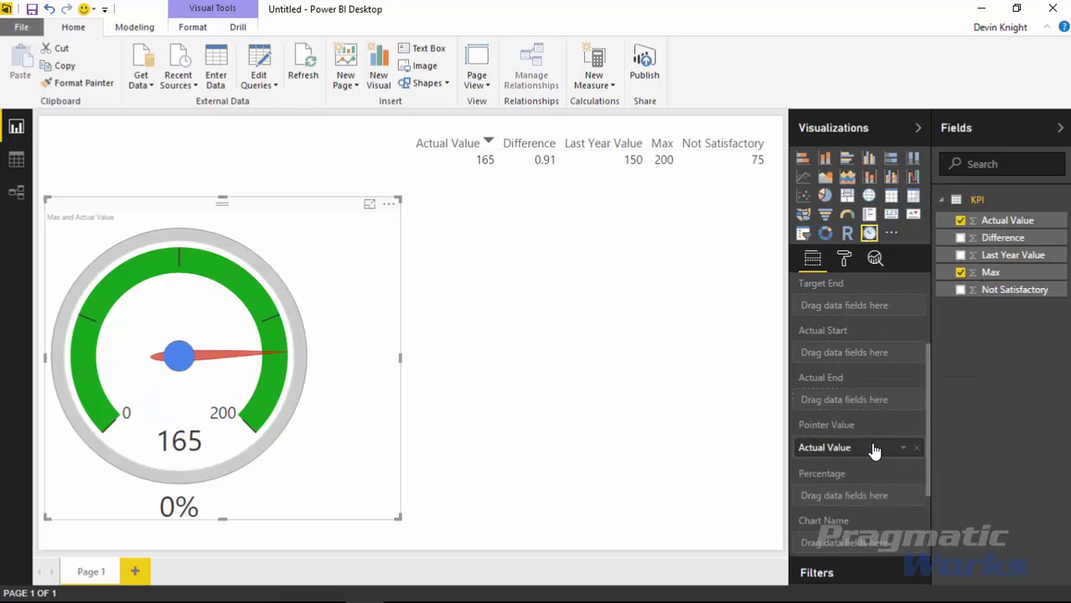
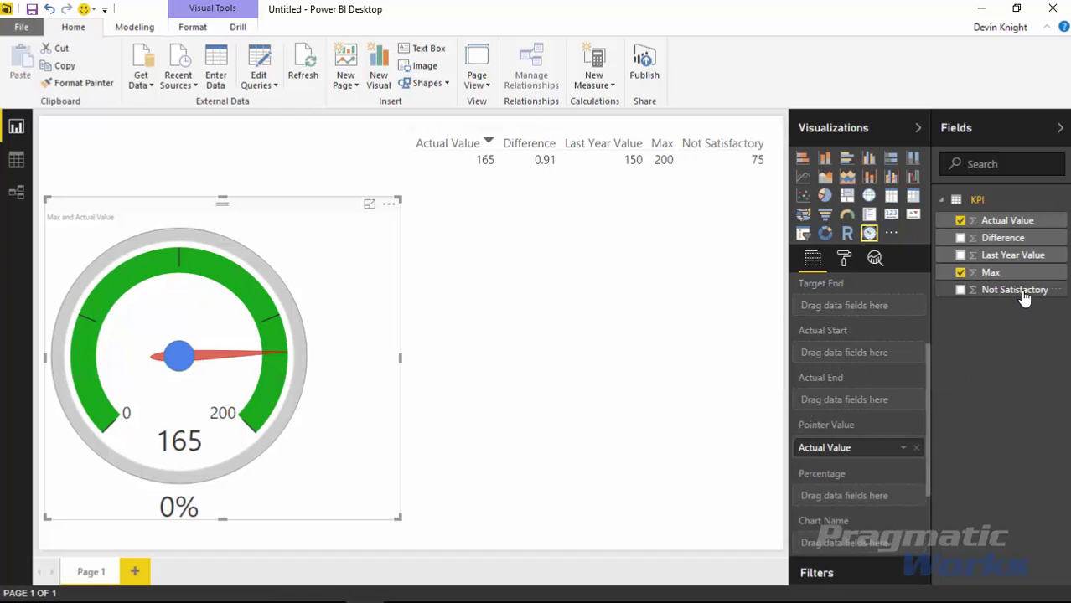
left_click_drag(1017, 300, 892, 405)
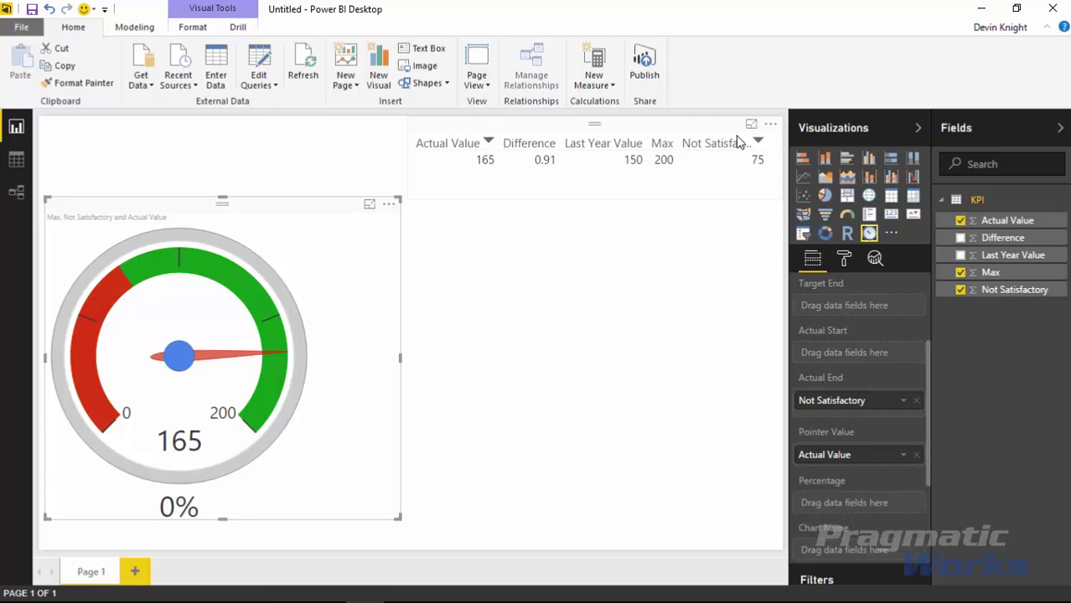
Assign the Last Year Value field as the gauge's Target End
mouse_move(184, 276)
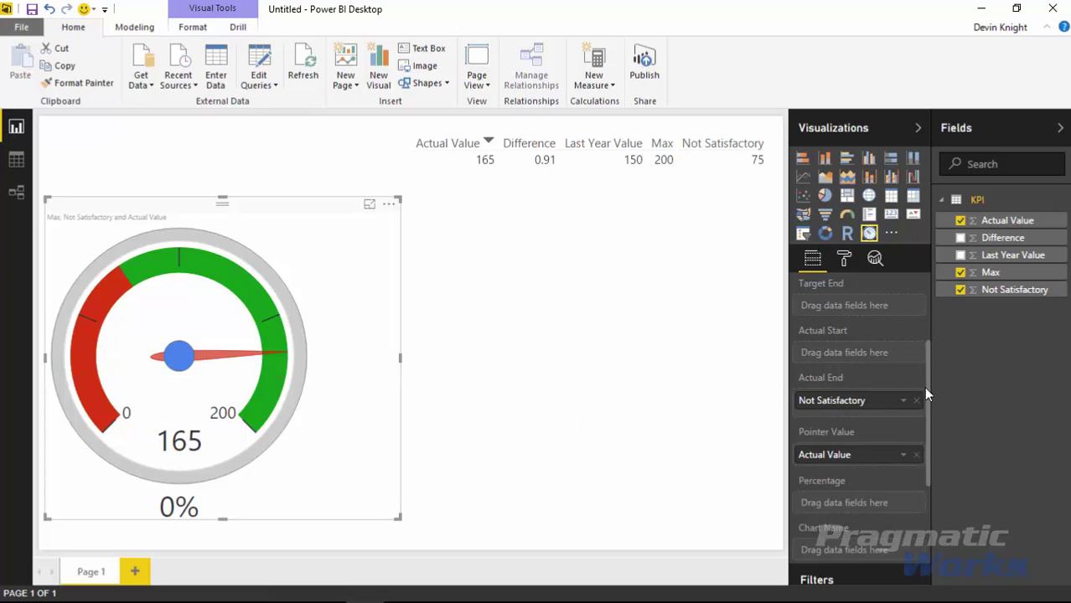
left_click_drag(928, 380, 912, 345)
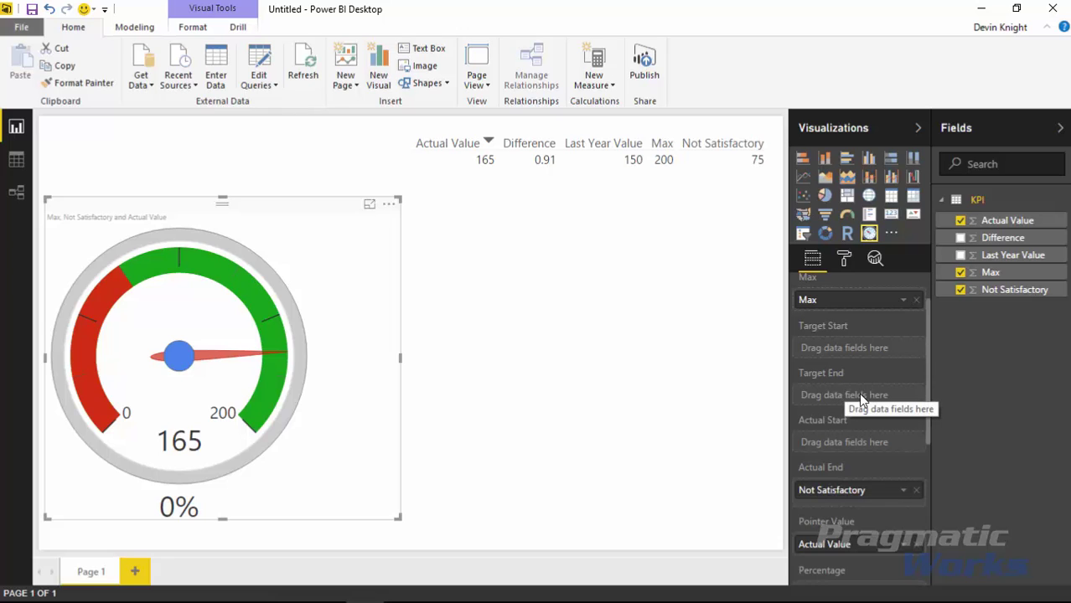
mouse_move(127, 289)
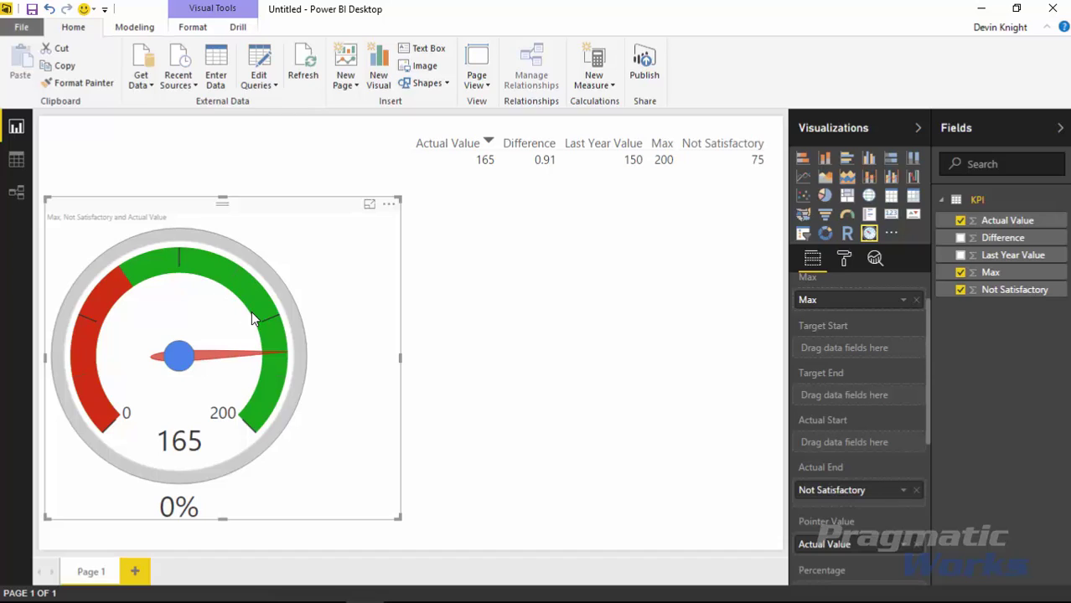
mouse_move(254, 319)
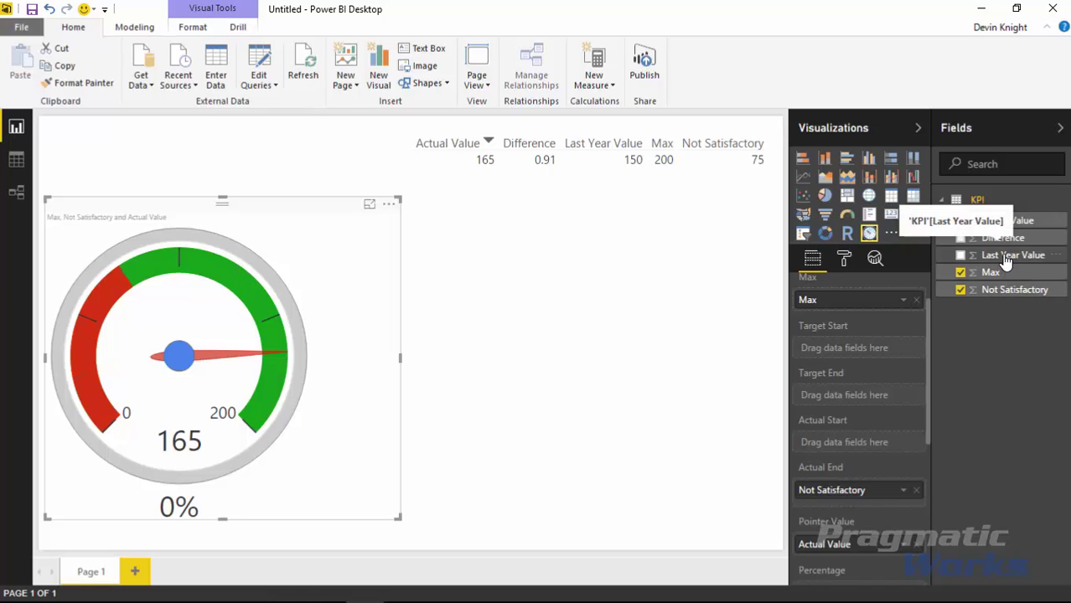
left_click_drag(1005, 261, 870, 397)
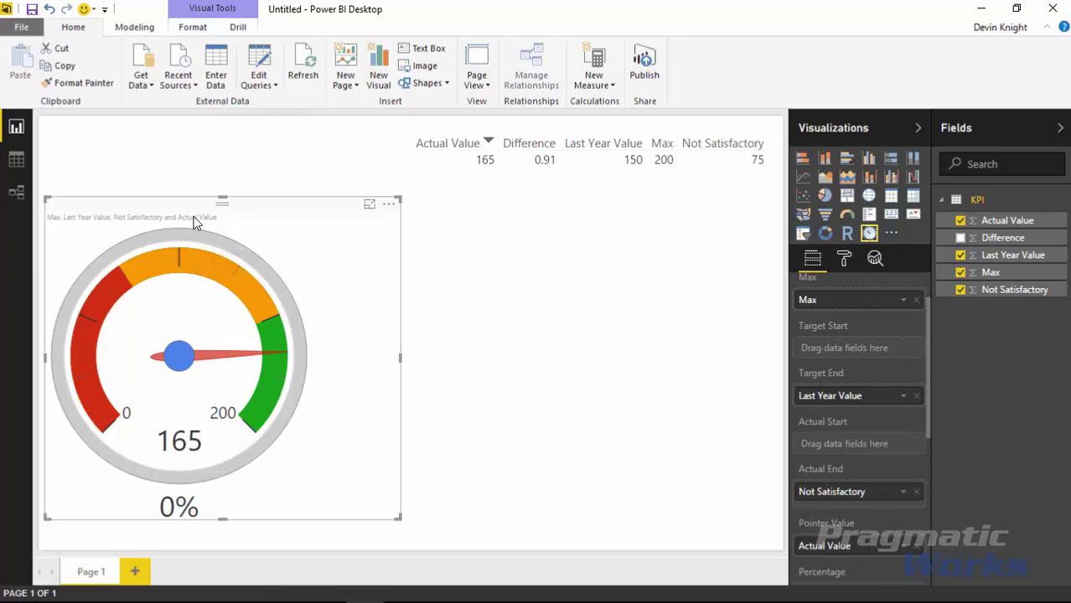
Move the gauge slightly higher on the page and assign the Difference field as its Percentage
left_click_drag(197, 202, 217, 170)
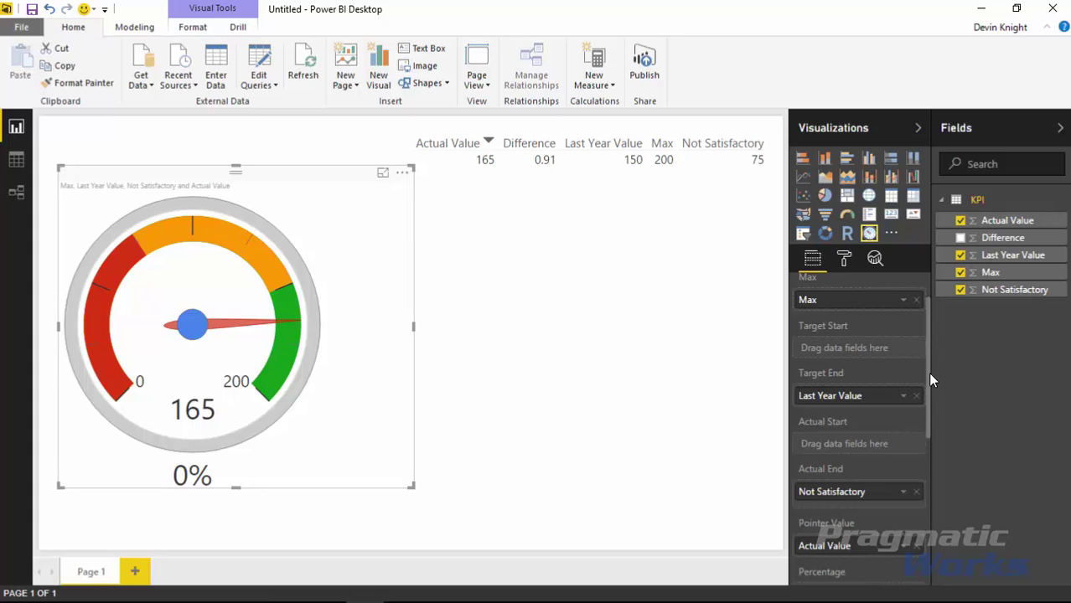
left_click_drag(928, 372, 930, 459)
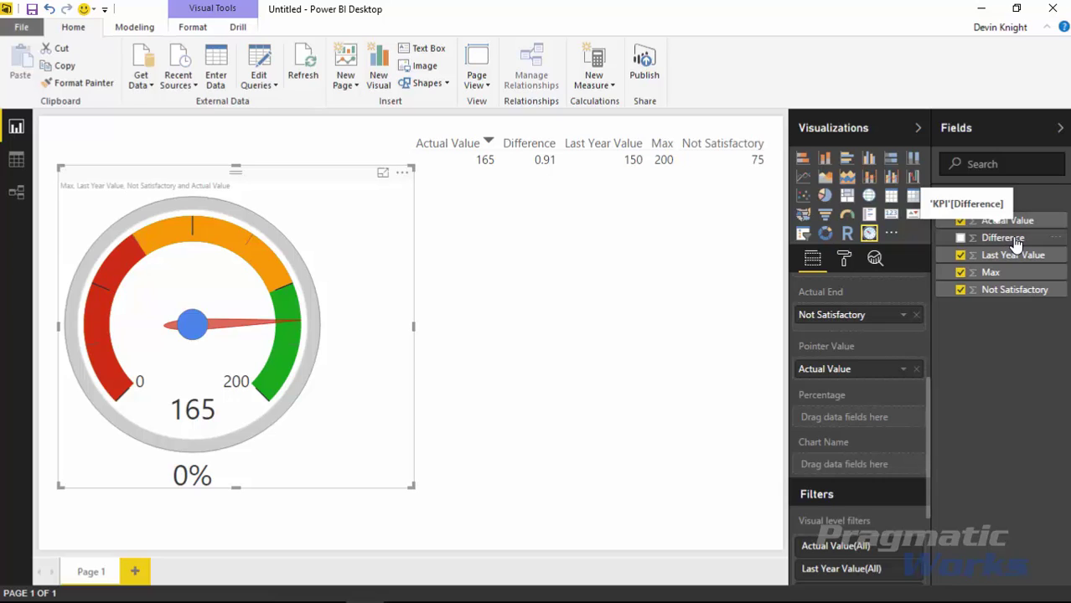
left_click_drag(1010, 243, 884, 428)
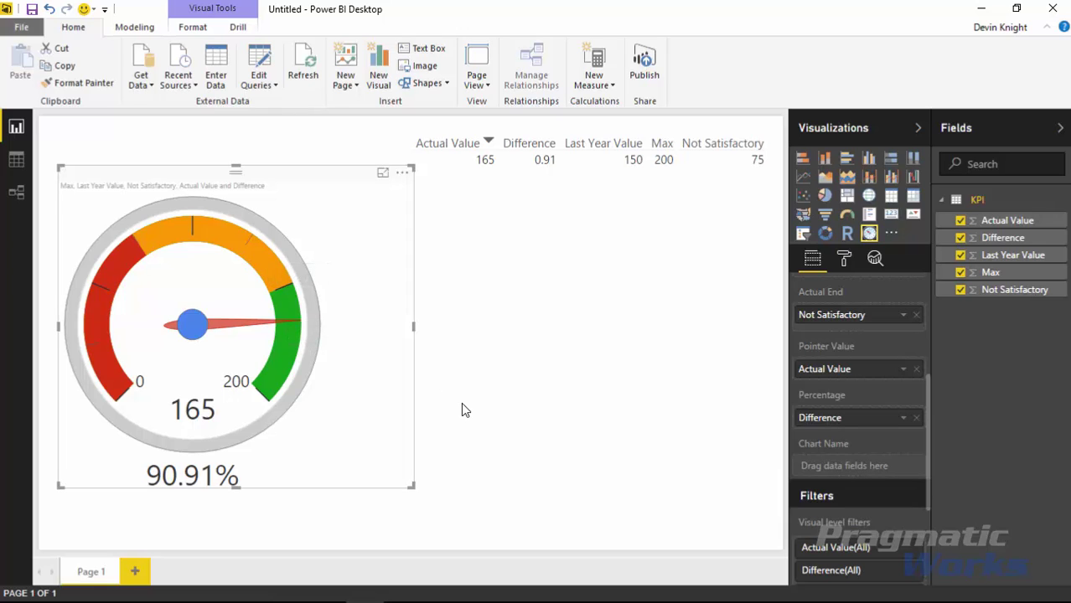
Replace the gauge's title text with Performance Gauge
left_click(844, 263)
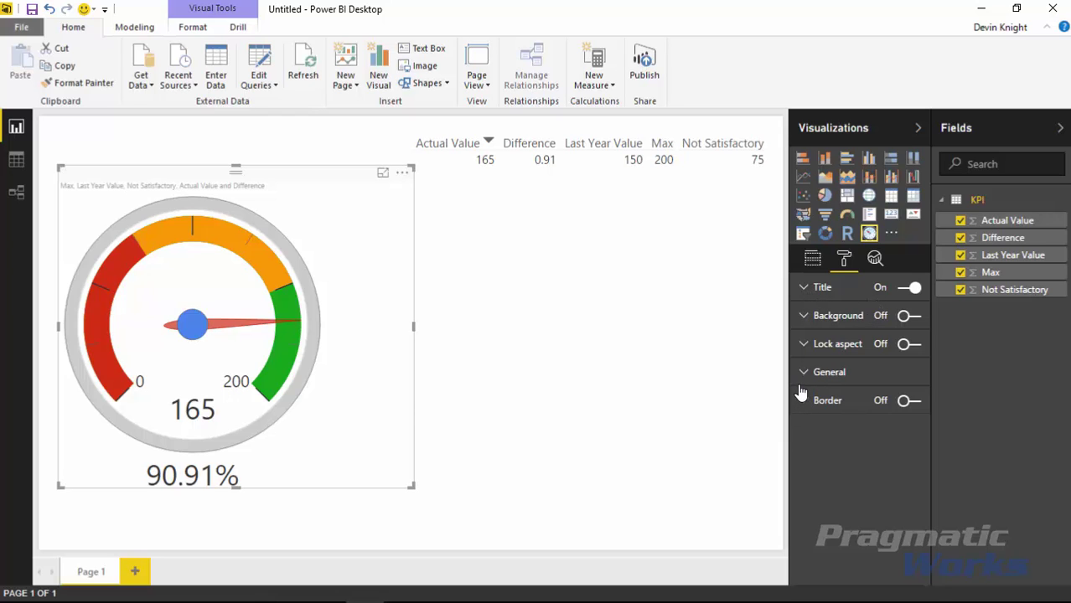
left_click(805, 288)
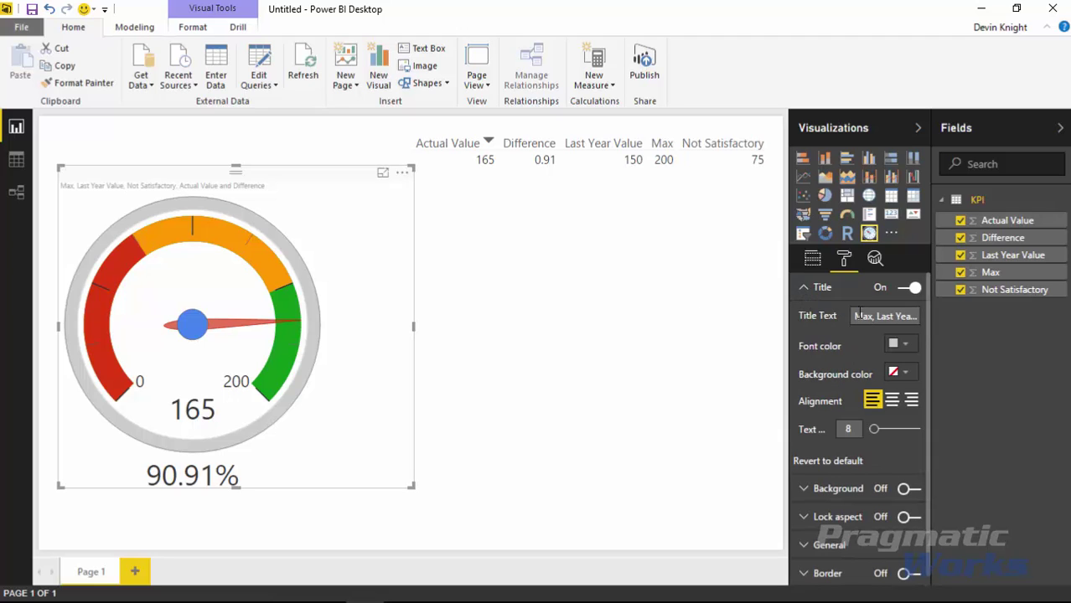
left_click_drag(855, 316, 1024, 329)
key("BackSpace")
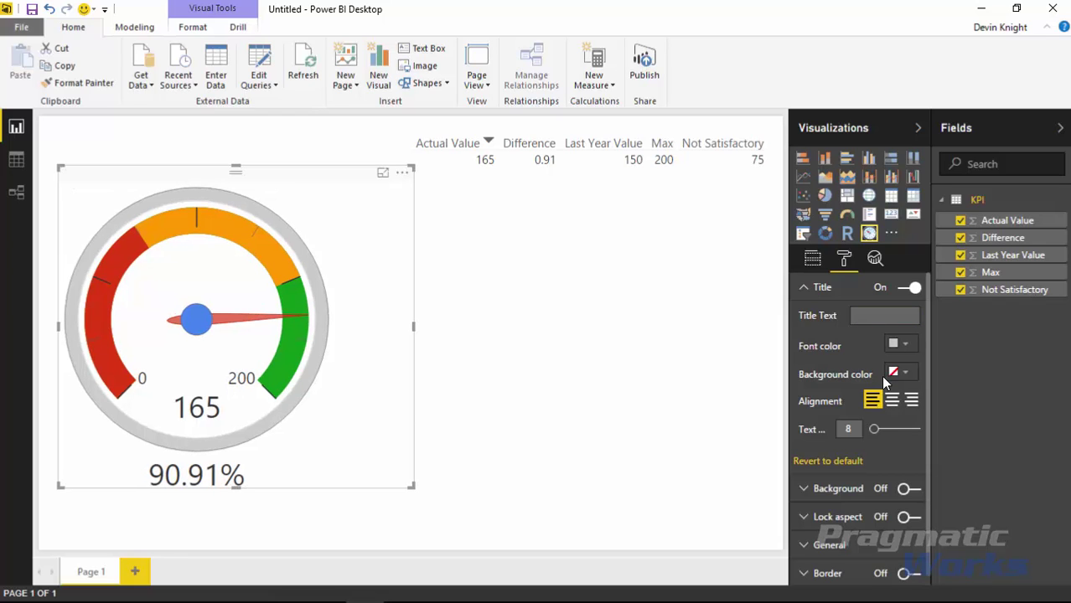
type("Performance Gauge")
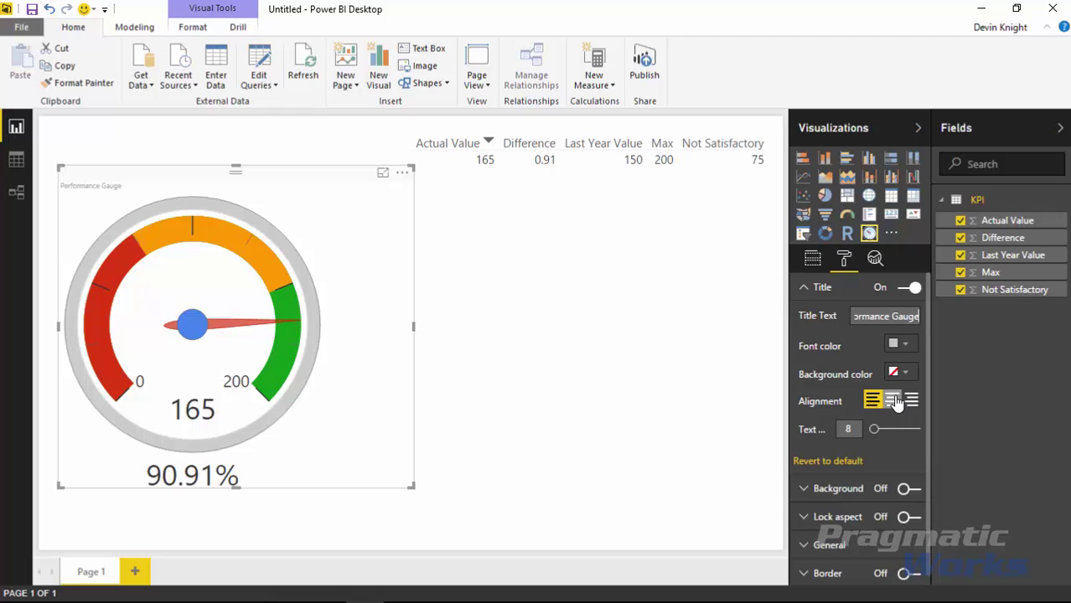
Center the gauge's title, set its text size to 20 and make its font color black
left_click(893, 400)
left_click_drag(875, 436, 887, 437)
left_click(901, 345)
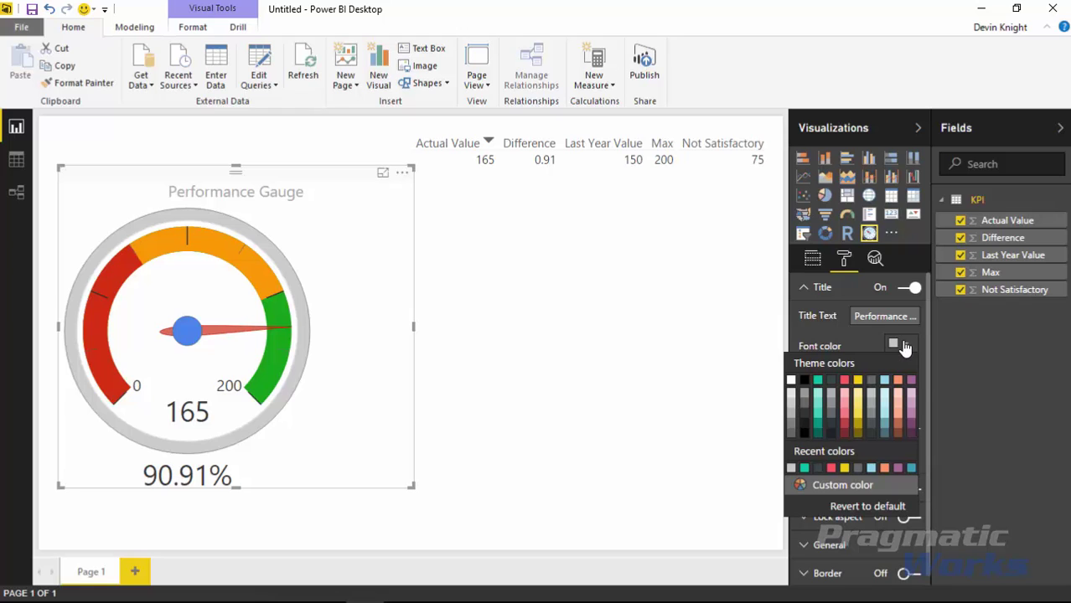
left_click(805, 379)
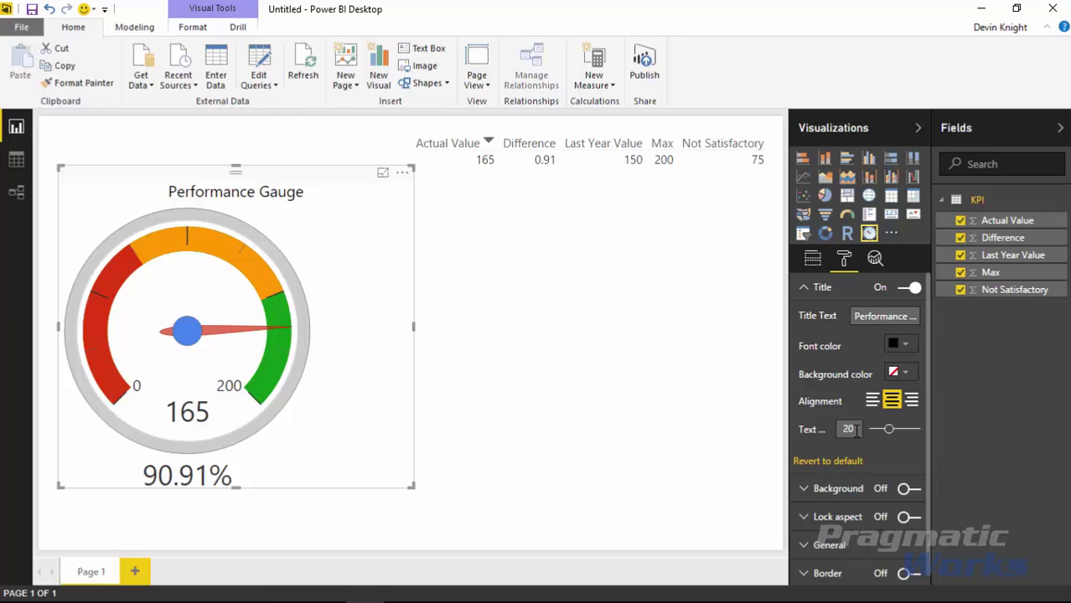
left_click(802, 288)
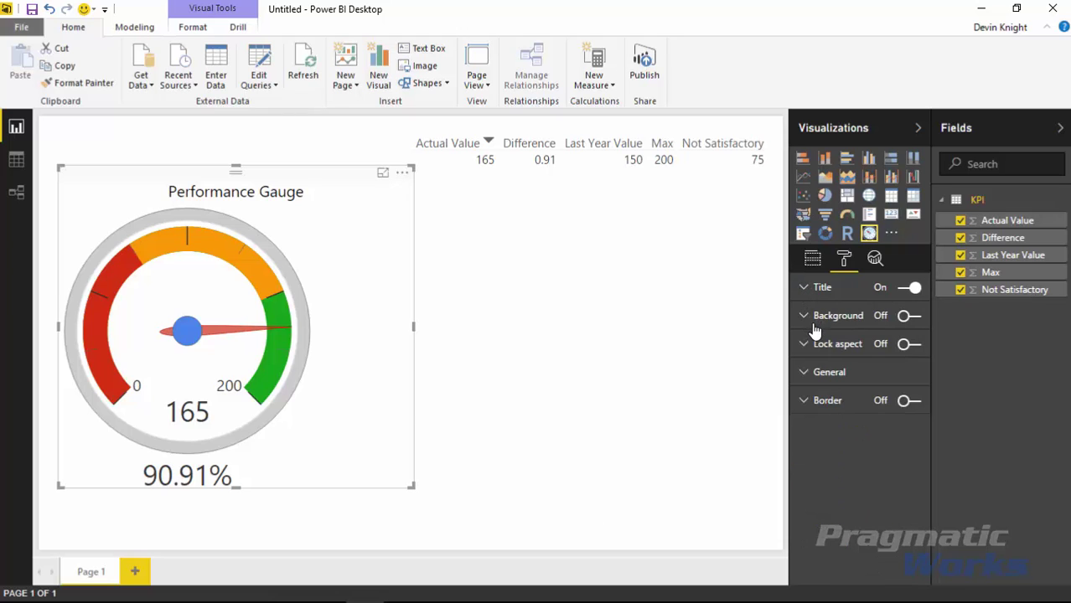
Try a purple background with 75% transparency on the gauge, and revert the background to its default
left_click(805, 316)
left_click(908, 316)
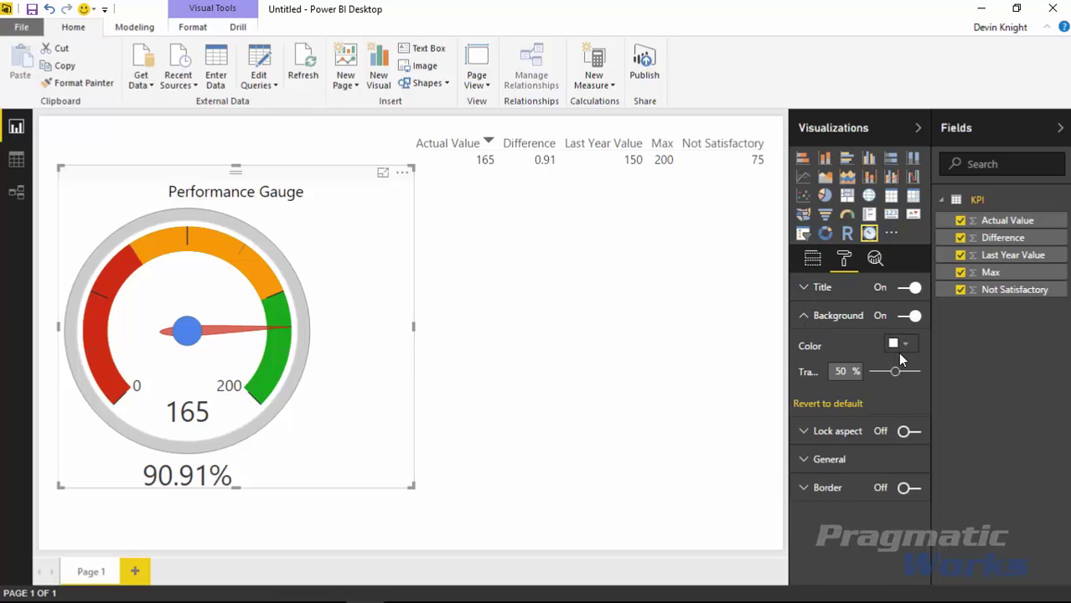
left_click(904, 346)
left_click(911, 393)
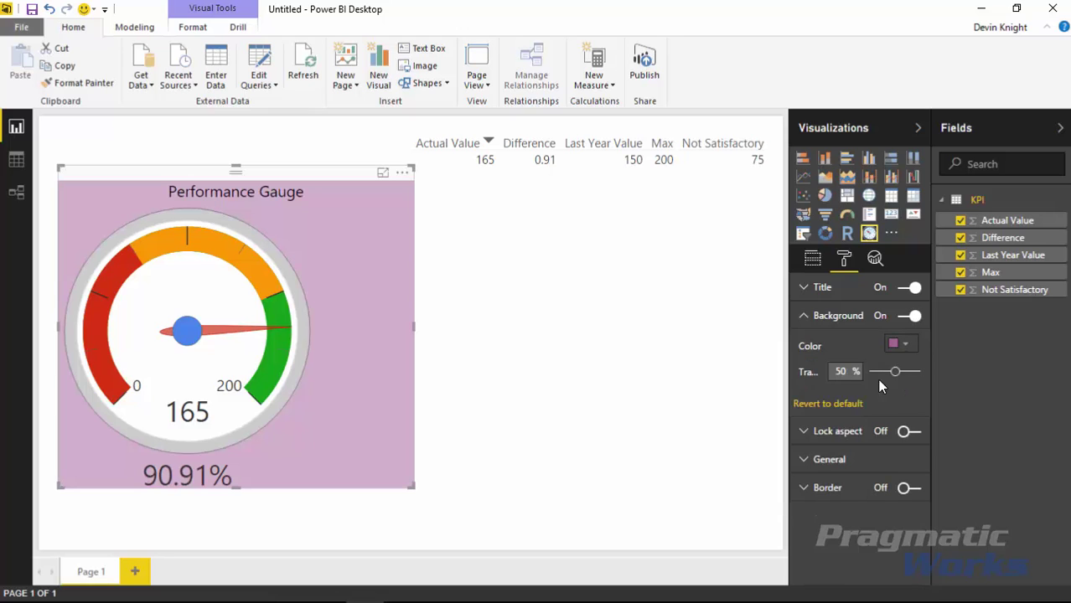
mouse_move(895, 380)
left_mouse_down()
mouse_move(880, 381)
mouse_move(905, 377)
left_mouse_up()
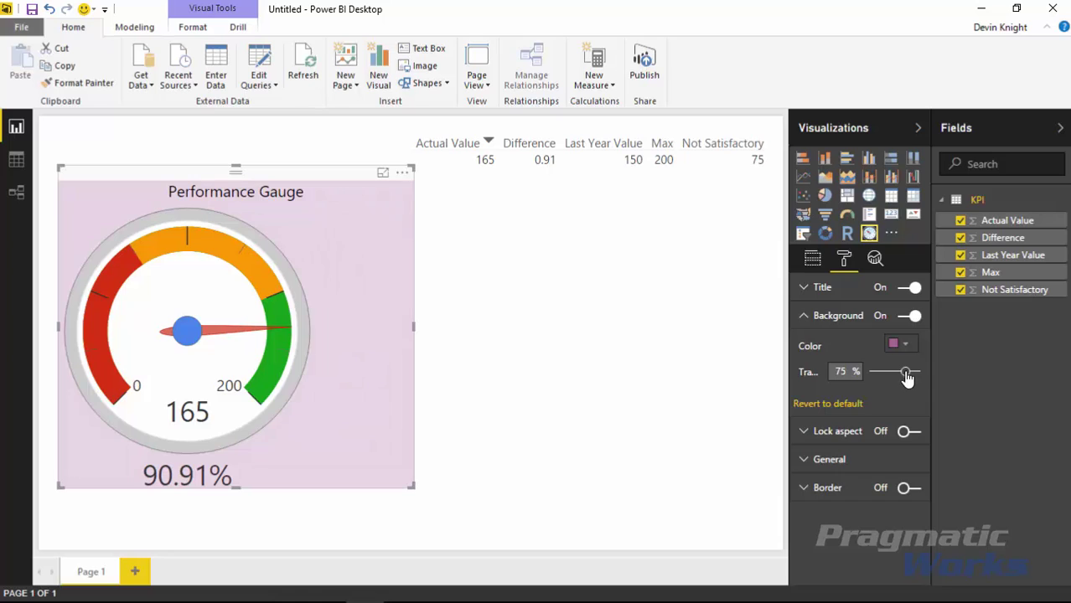
left_click(829, 409)
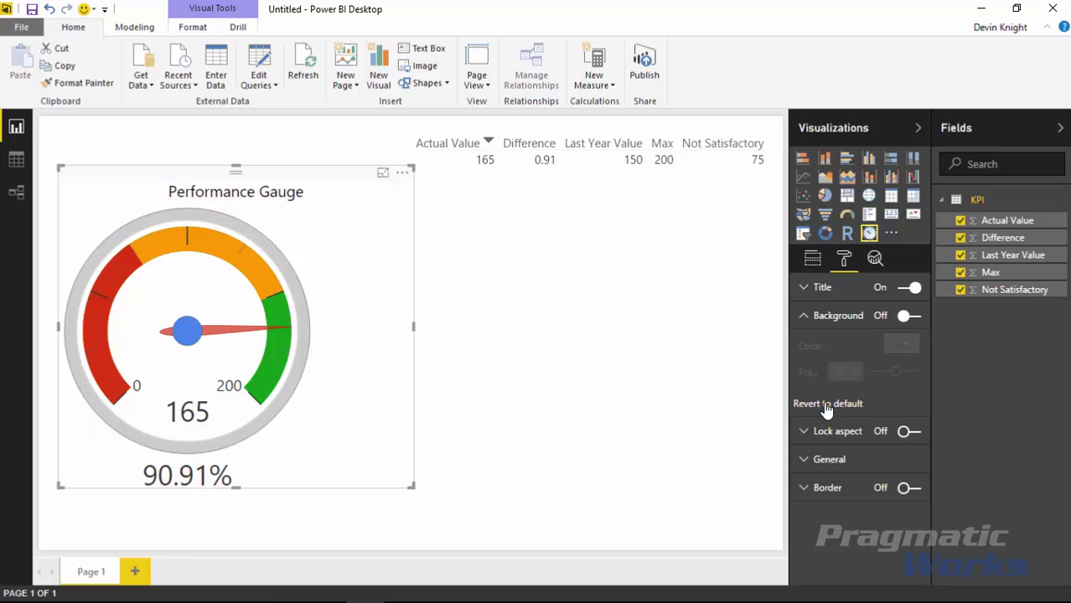
left_click(803, 318)
Try enlarging the gauge to about 661 by 573 with Lock aspect on, and turn Lock aspect off again
left_click(804, 345)
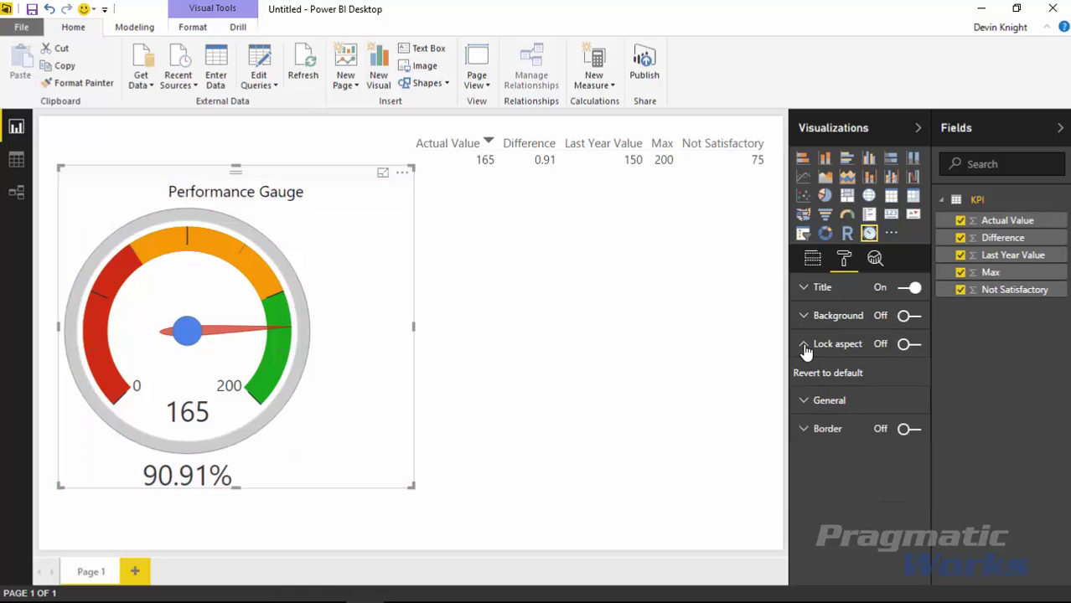
left_click(908, 344)
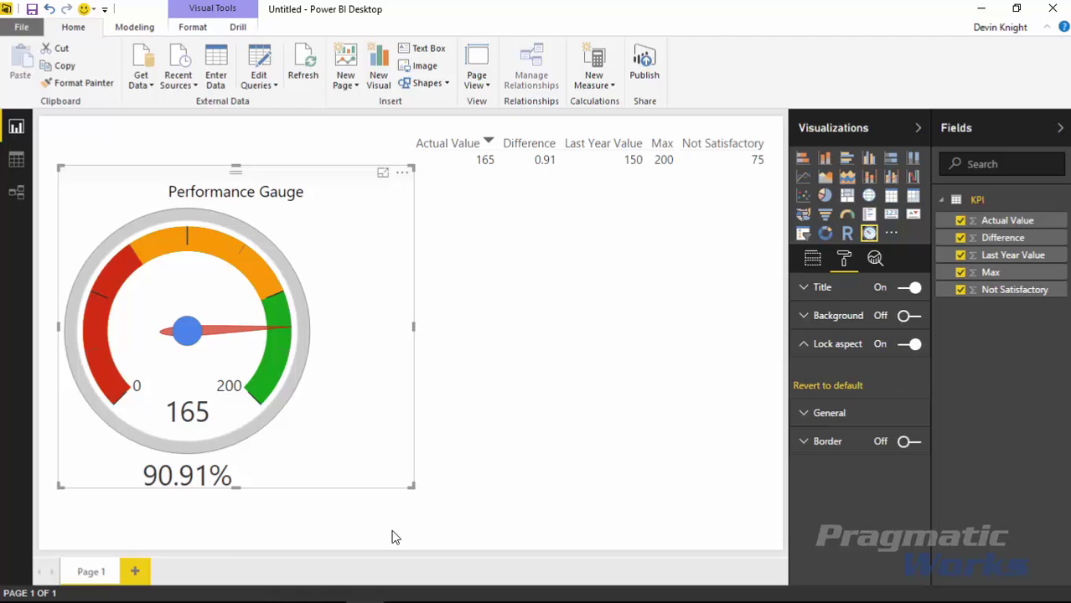
left_click_drag(410, 484, 463, 531)
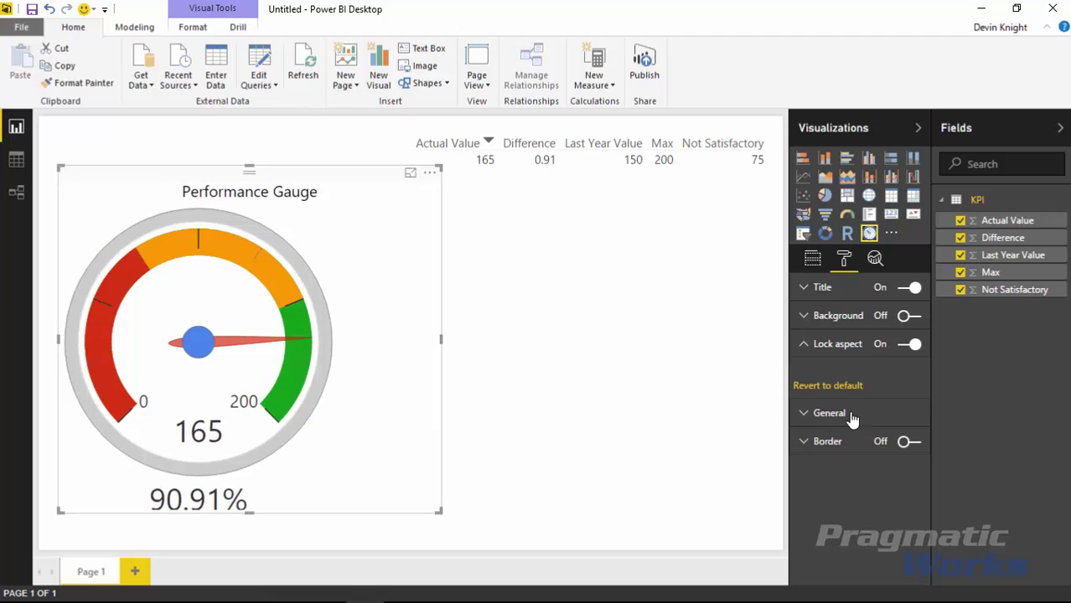
left_click(905, 345)
Resize the gauge freely to about 635 by 515, checking its size in the General settings
left_click(806, 416)
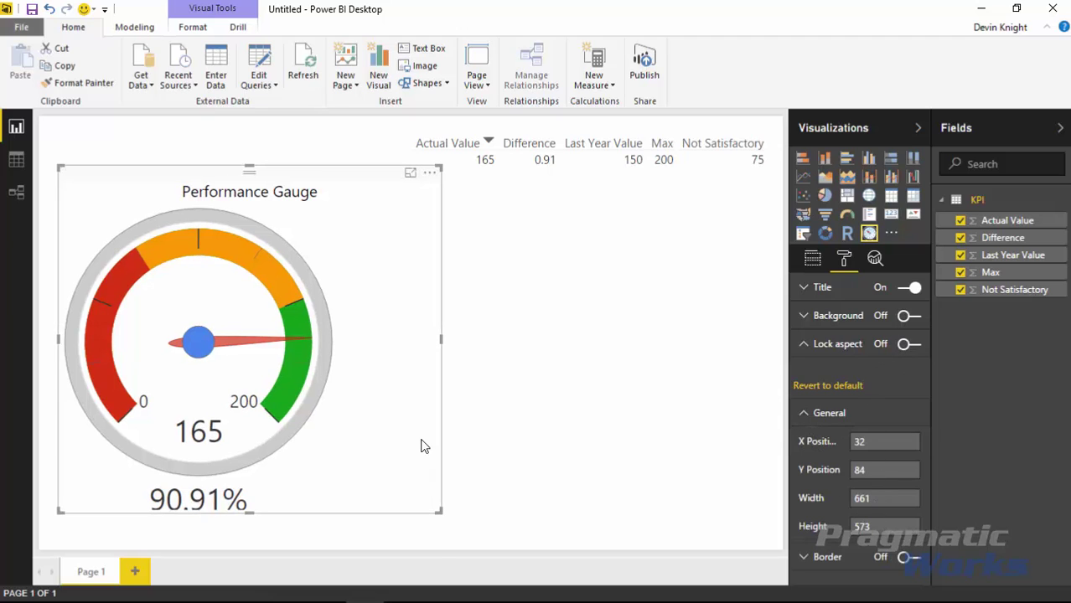
left_click_drag(438, 511, 425, 479)
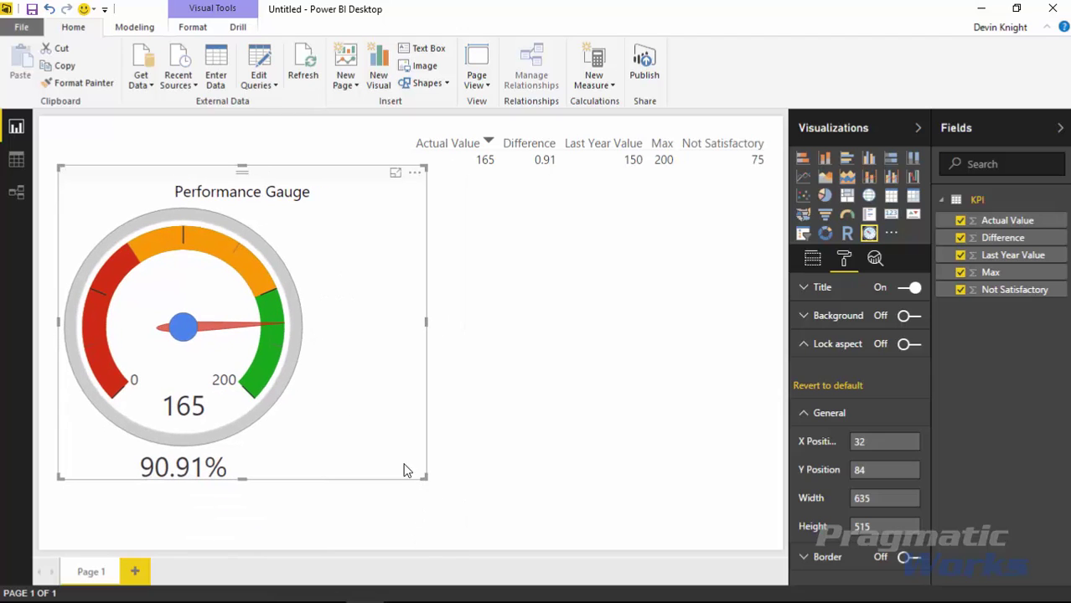
left_click(811, 413)
Turn on the gauge's black border and narrow the visual so the frame fits closely around the dial
left_click(807, 442)
left_click(909, 442)
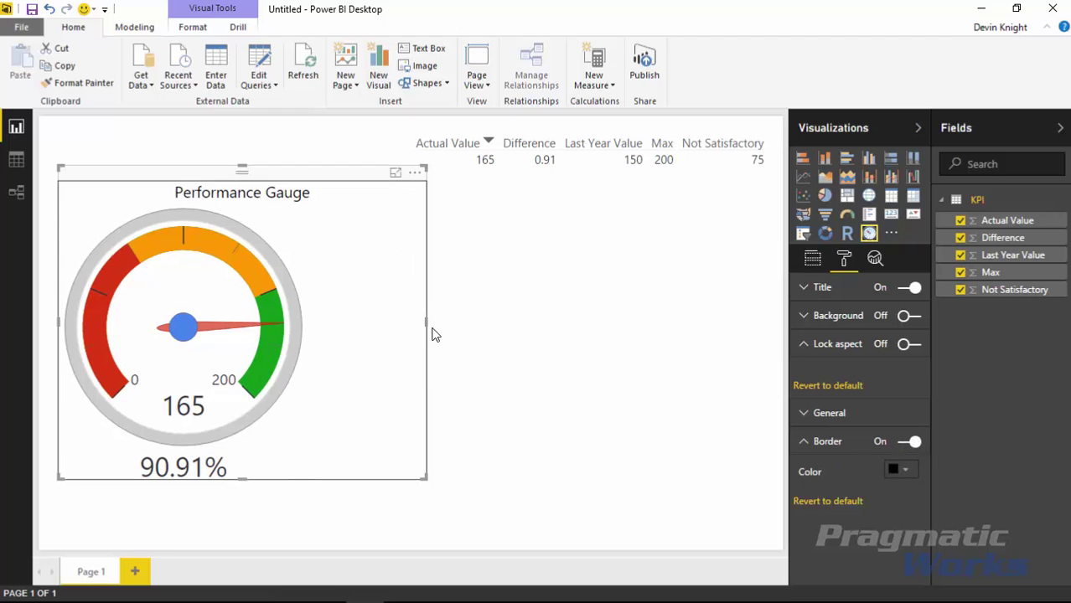
left_click_drag(427, 323, 336, 350)
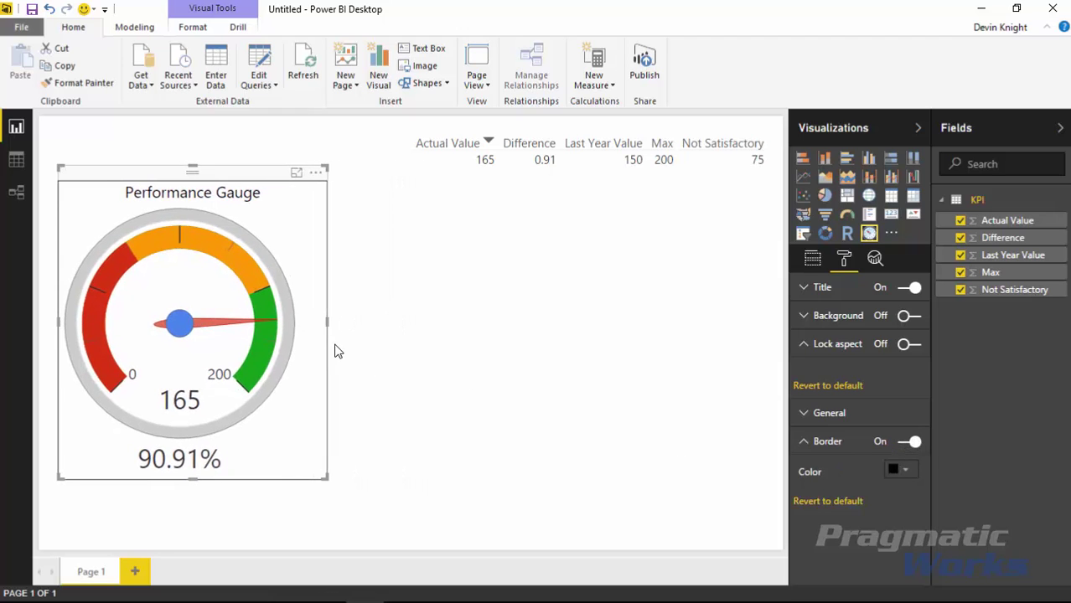
left_click(435, 377)
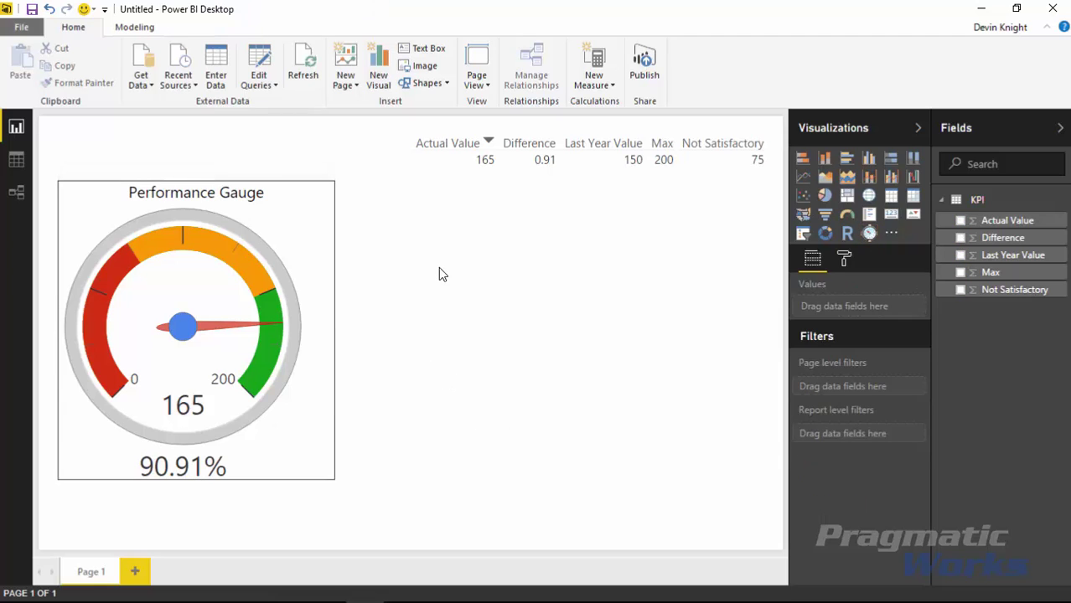
left_click(307, 247)
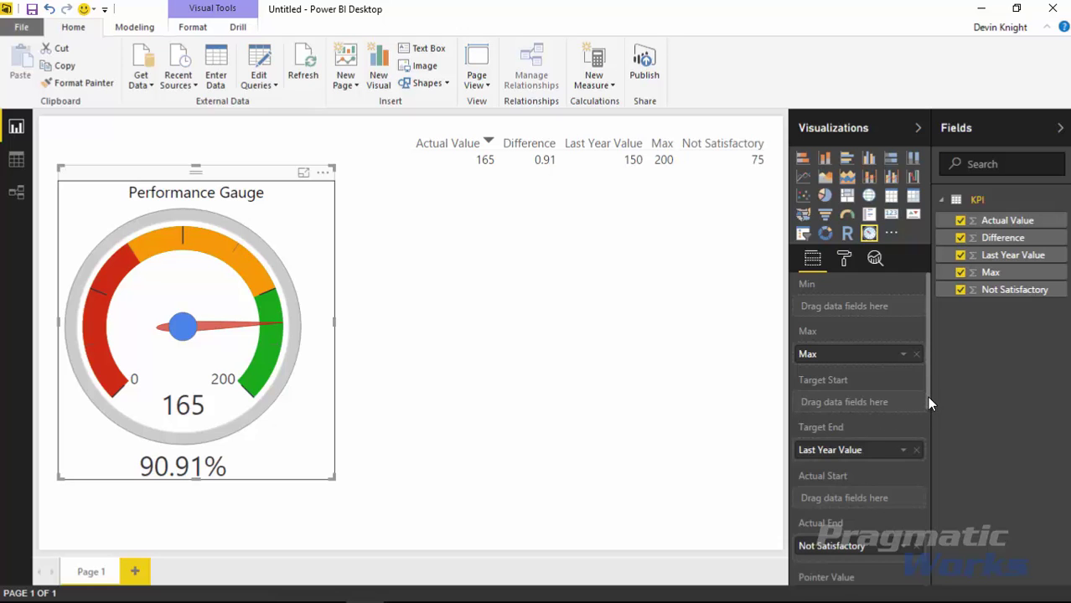
mouse_move(927, 397)
left_mouse_down()
mouse_move(928, 454)
mouse_move(935, 391)
left_mouse_up()
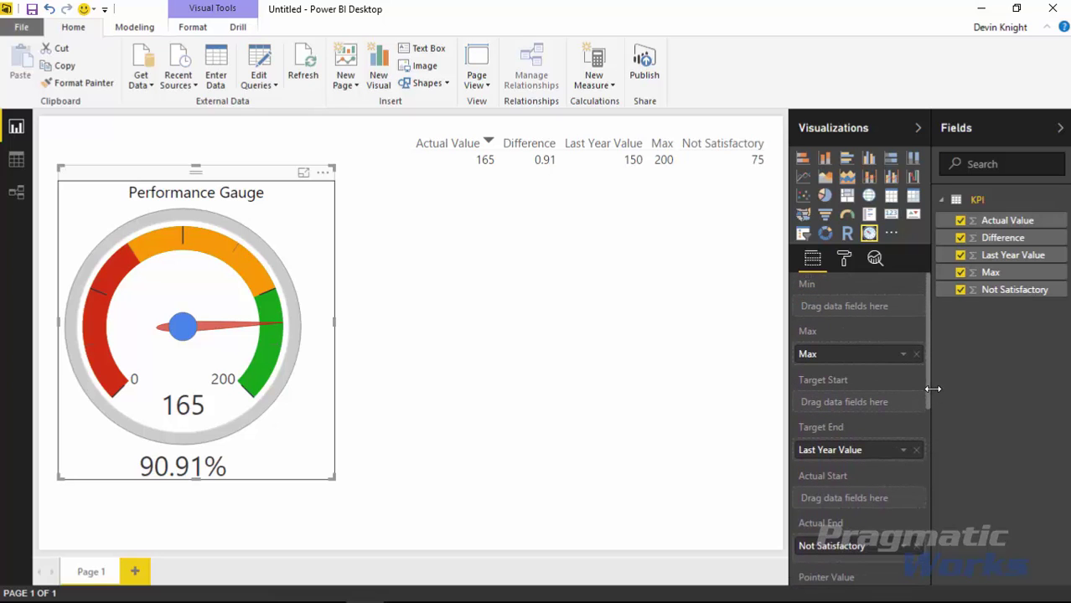